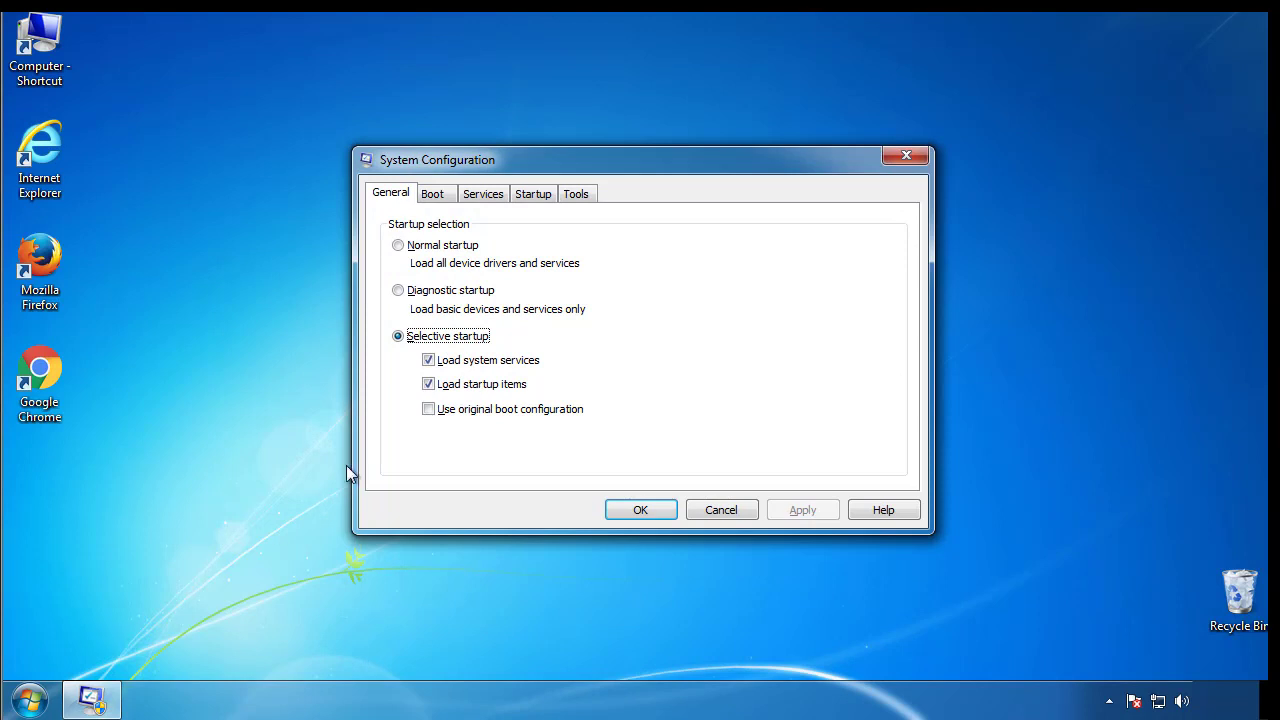
# Enable Minimal safe boot on the Boot tab and restart Windows into Safe Mode
pyautogui.click(432, 196)
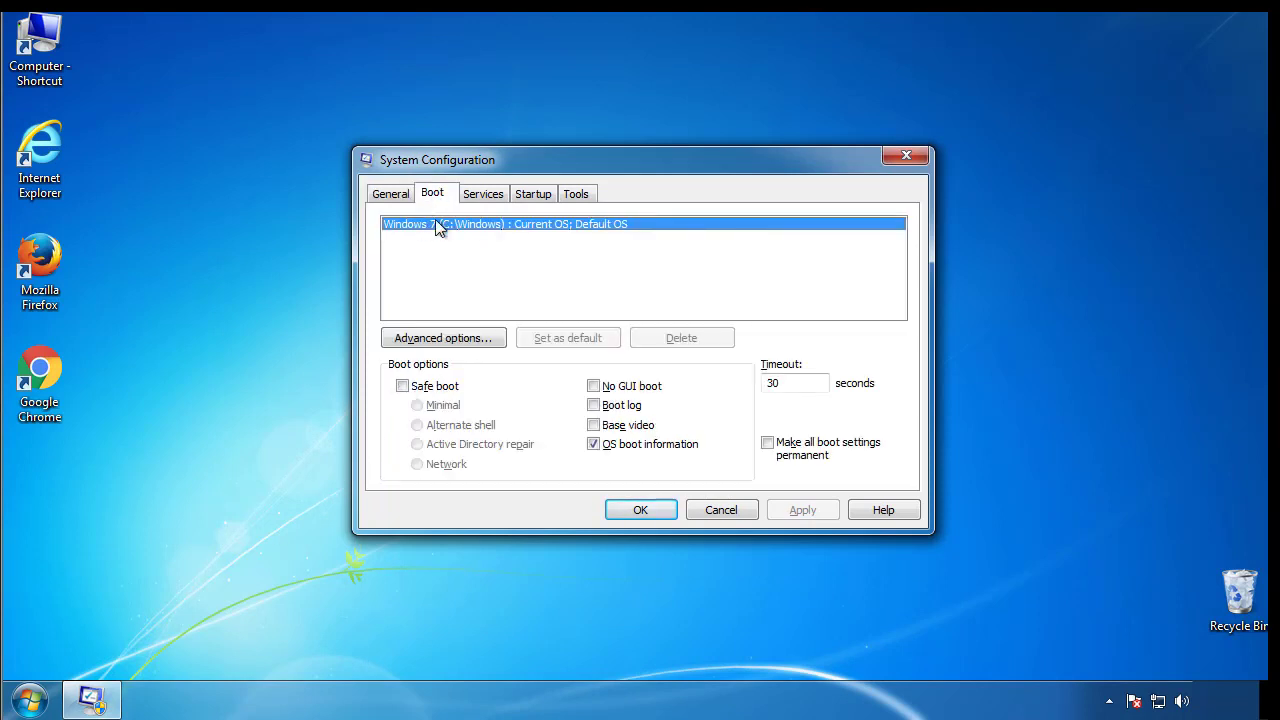
pyautogui.click(402, 386)
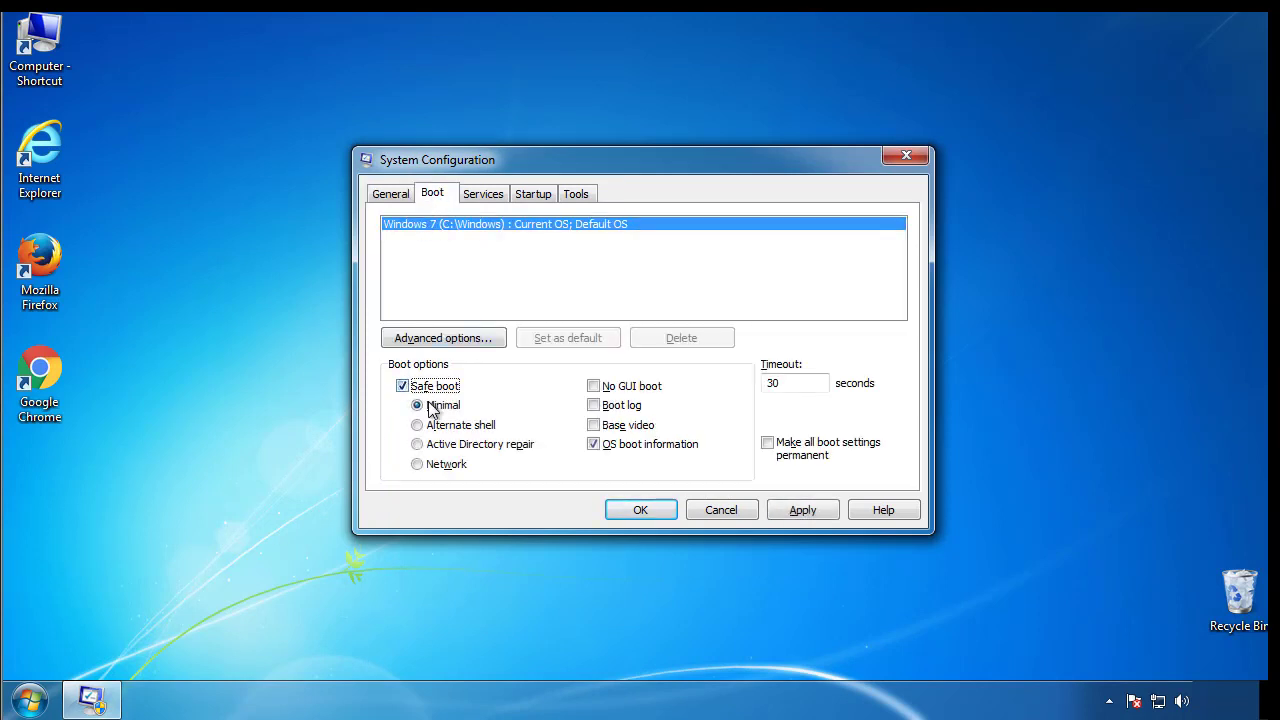
pyautogui.click(649, 510)
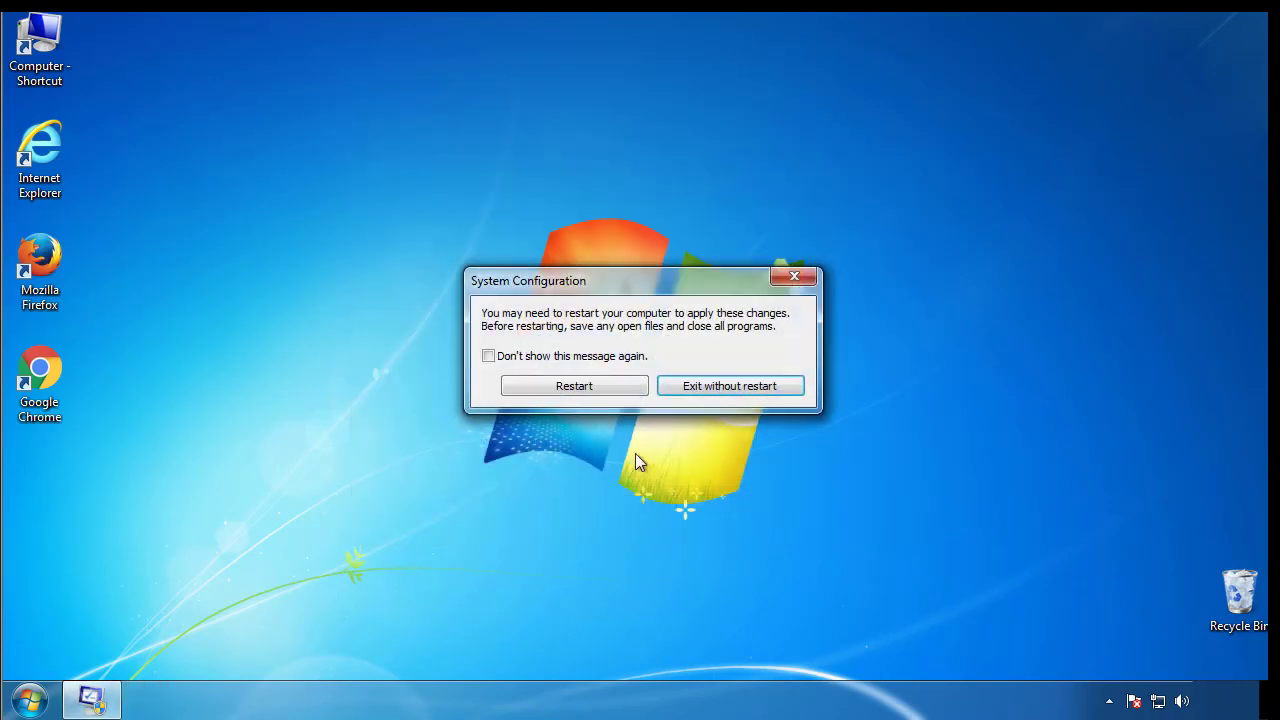
pyautogui.click(577, 387)
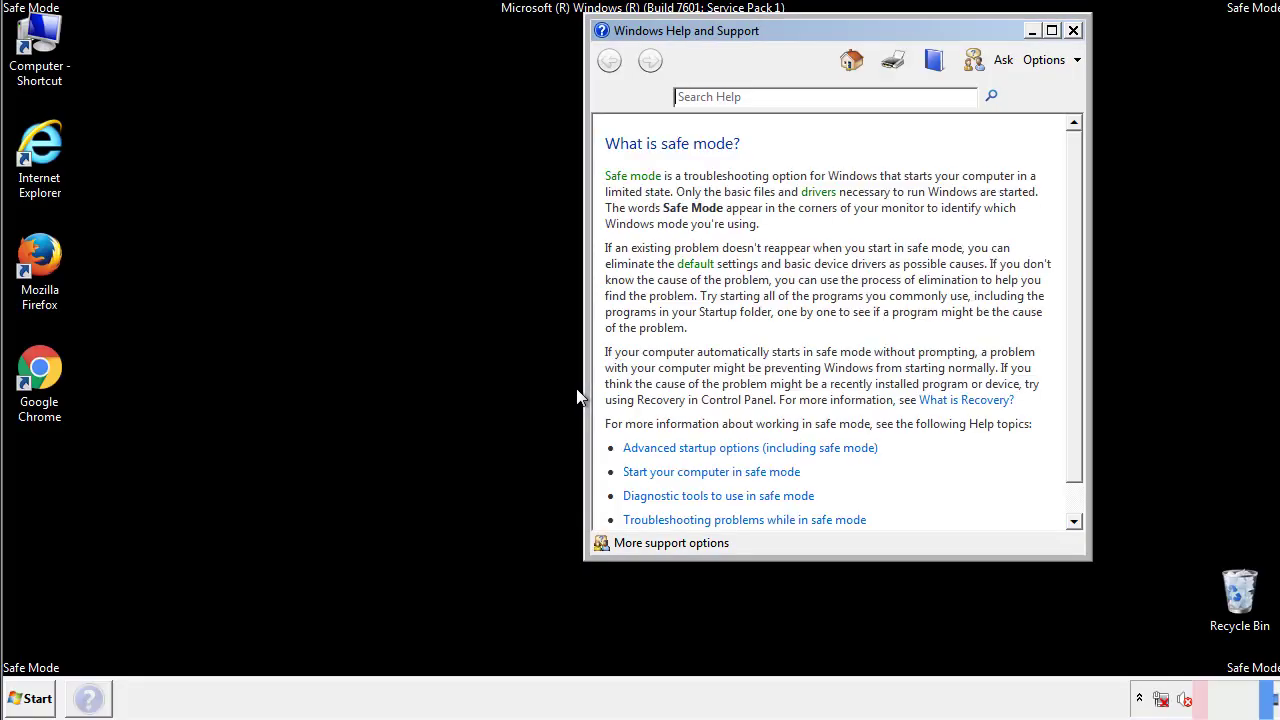
# Close Help and set Folder Options to show hidden files, folders and drives, then close Control Panel
pyautogui.click(1073, 30)
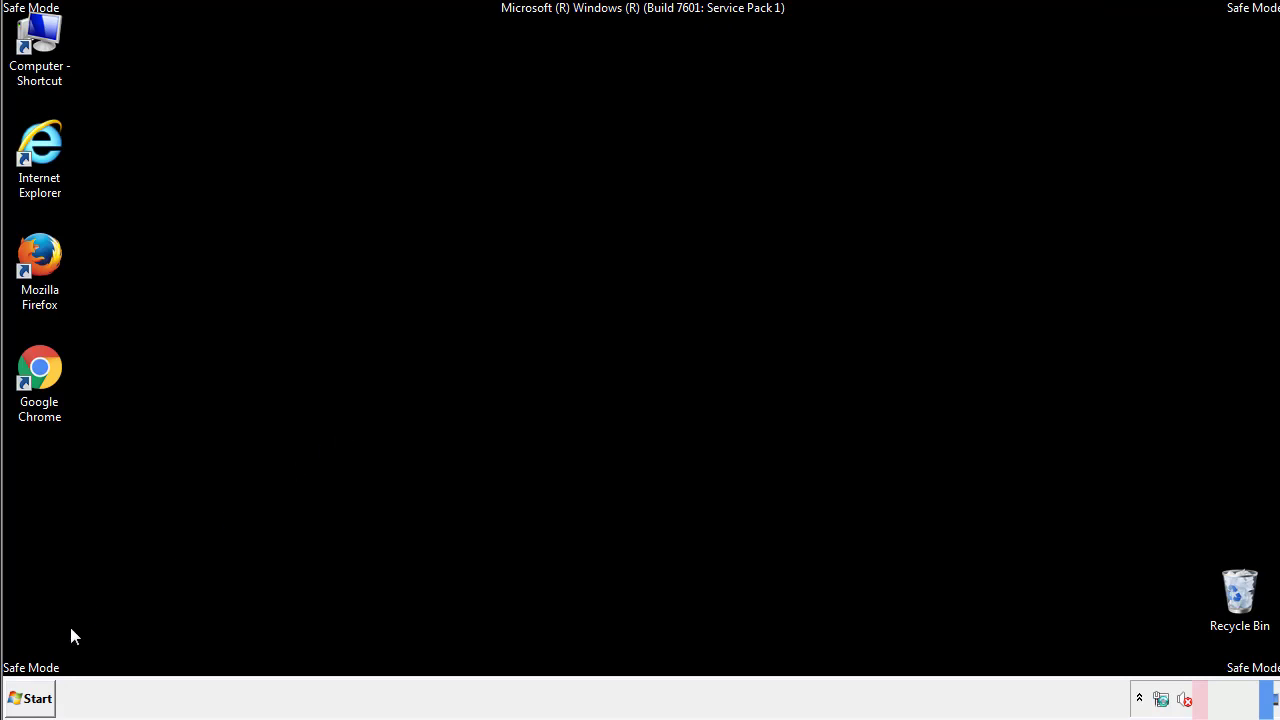
pyautogui.click(30, 697)
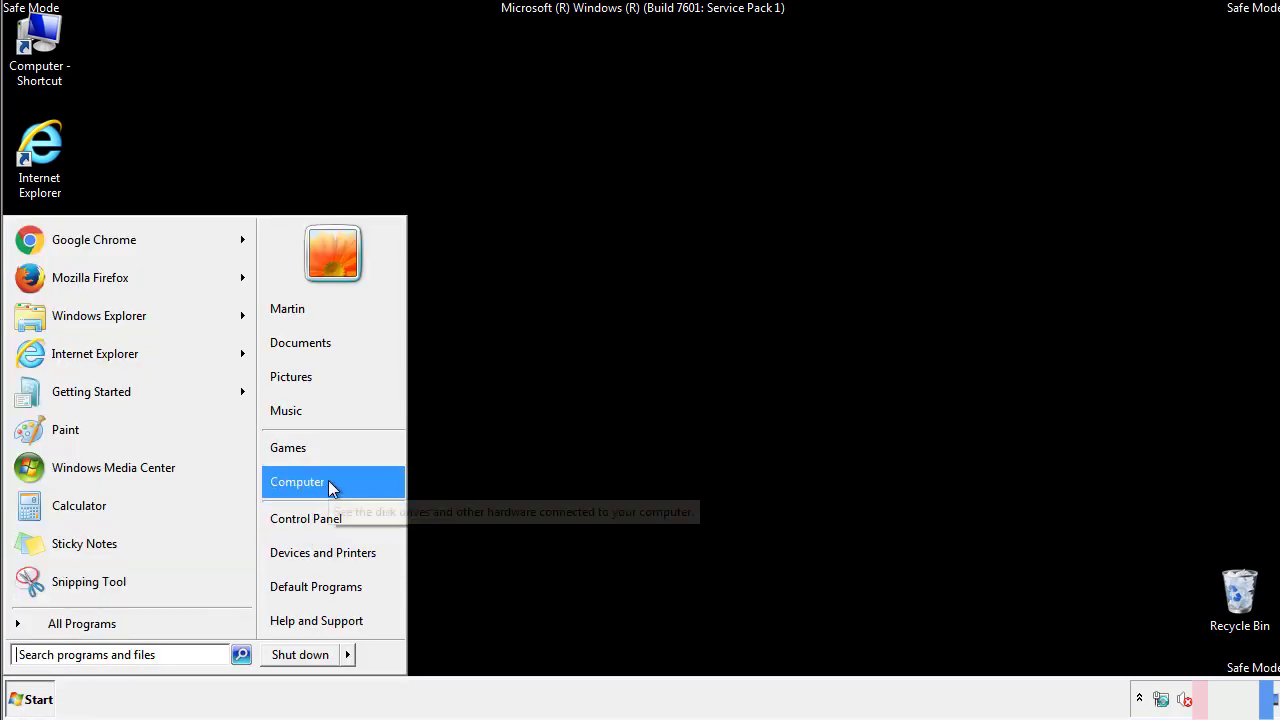
pyautogui.click(318, 516)
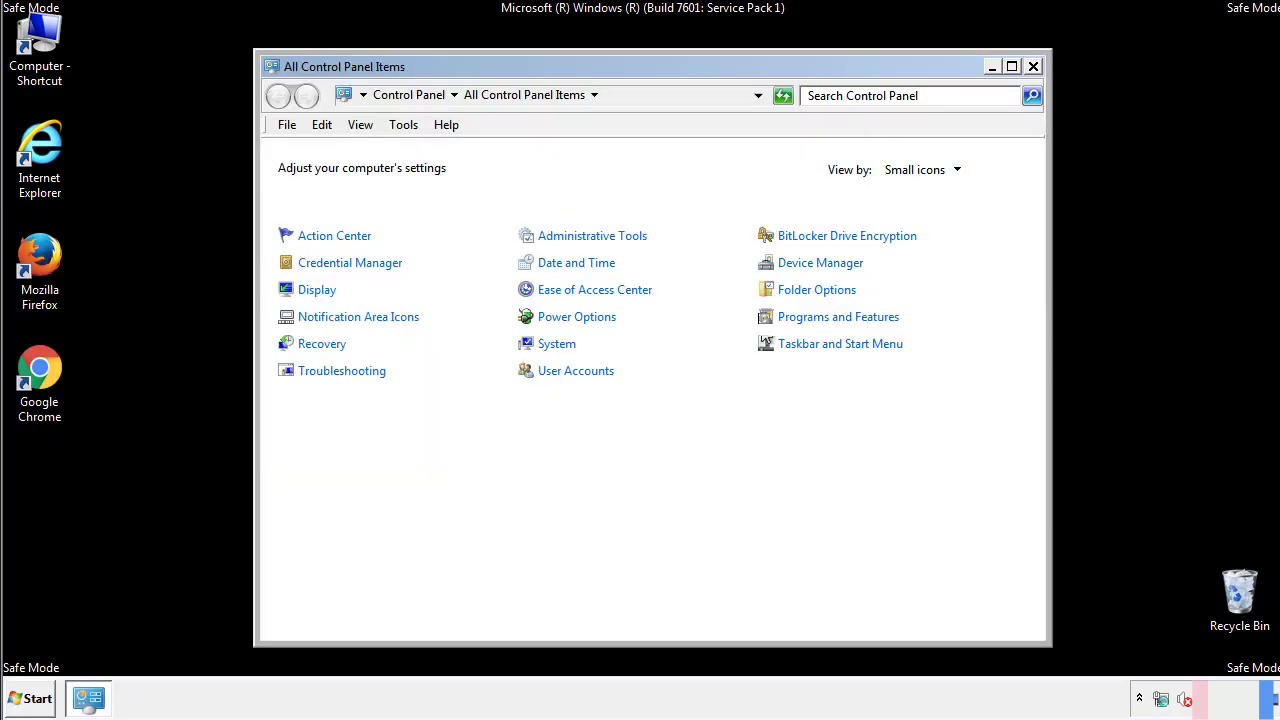
pyautogui.click(820, 289)
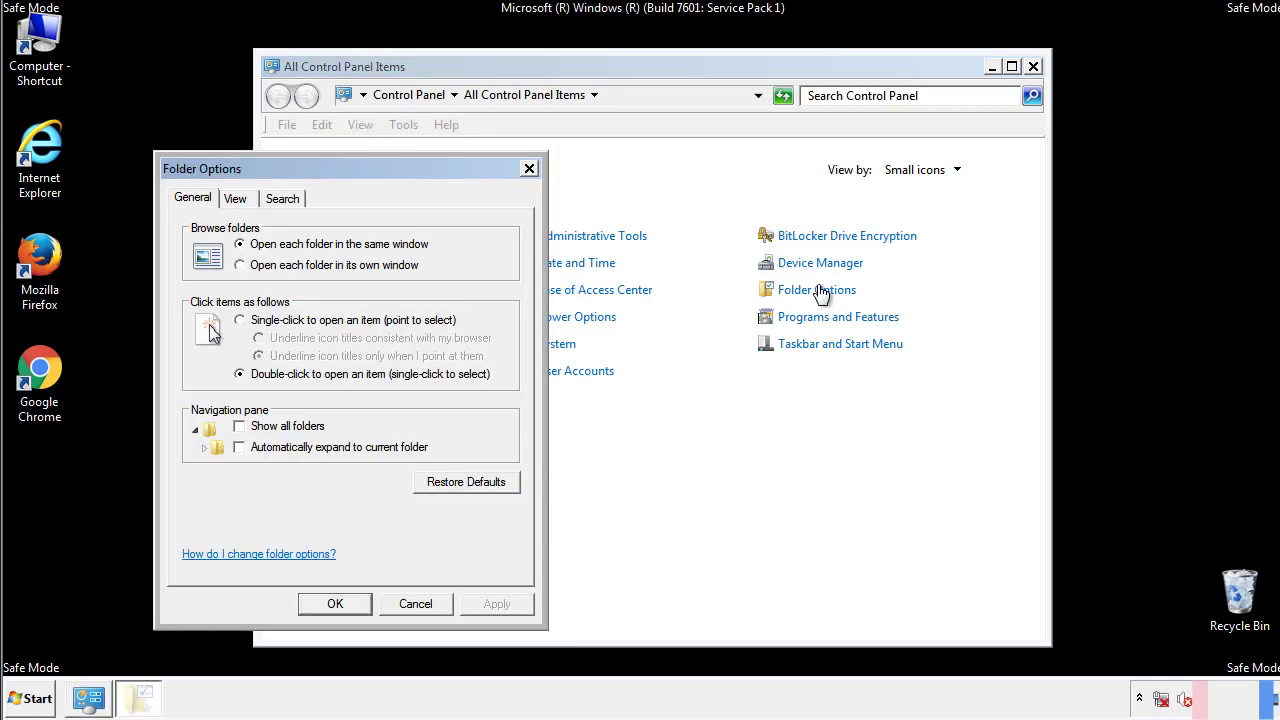
pyautogui.click(235, 199)
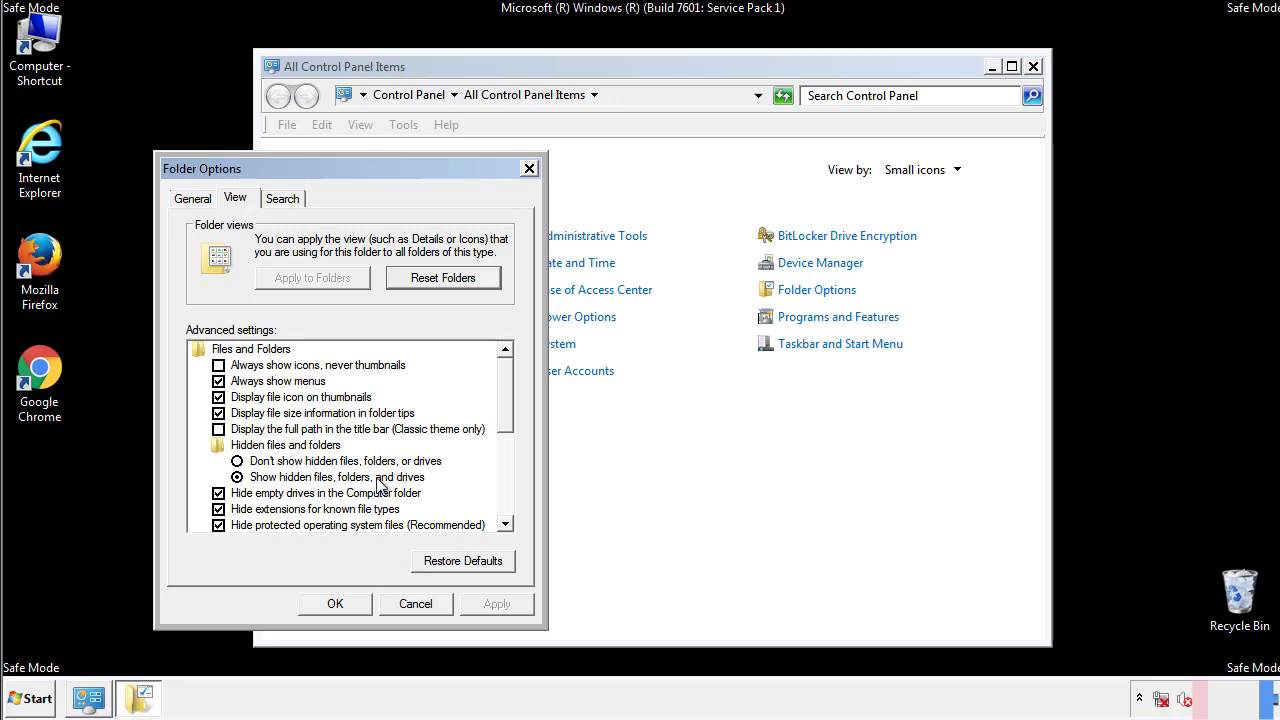
pyautogui.click(337, 604)
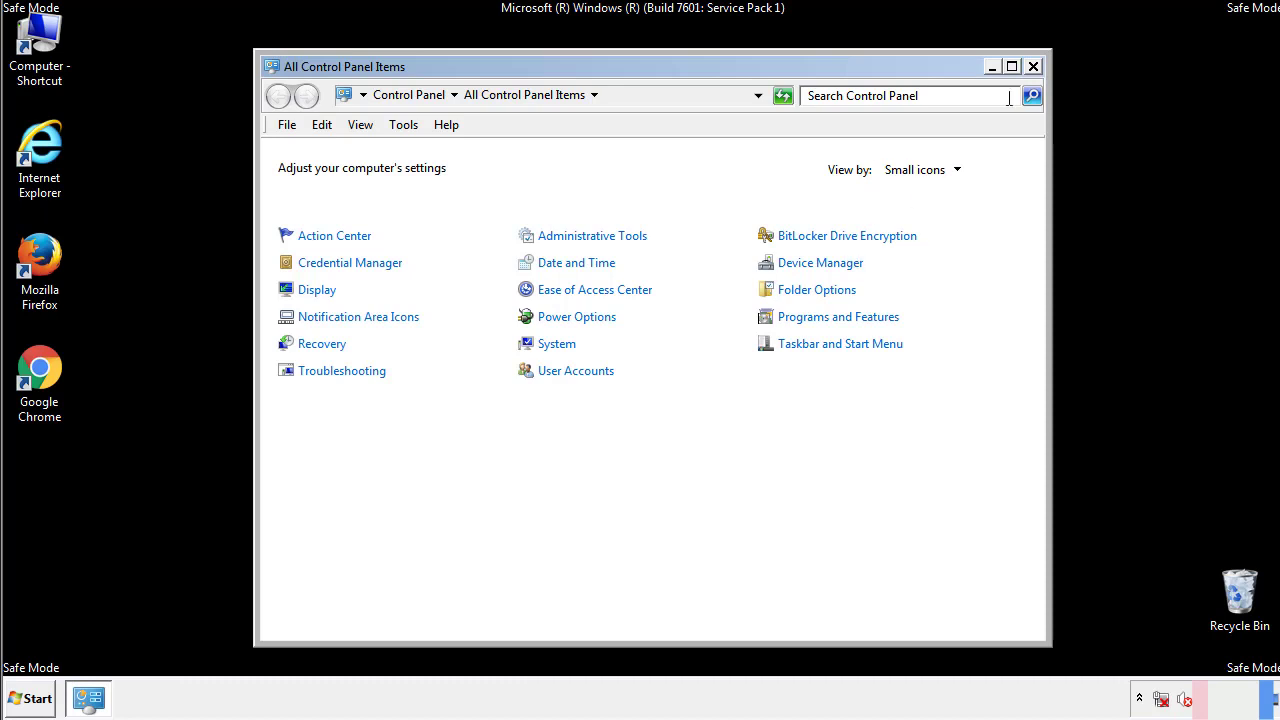
pyautogui.click(1033, 67)
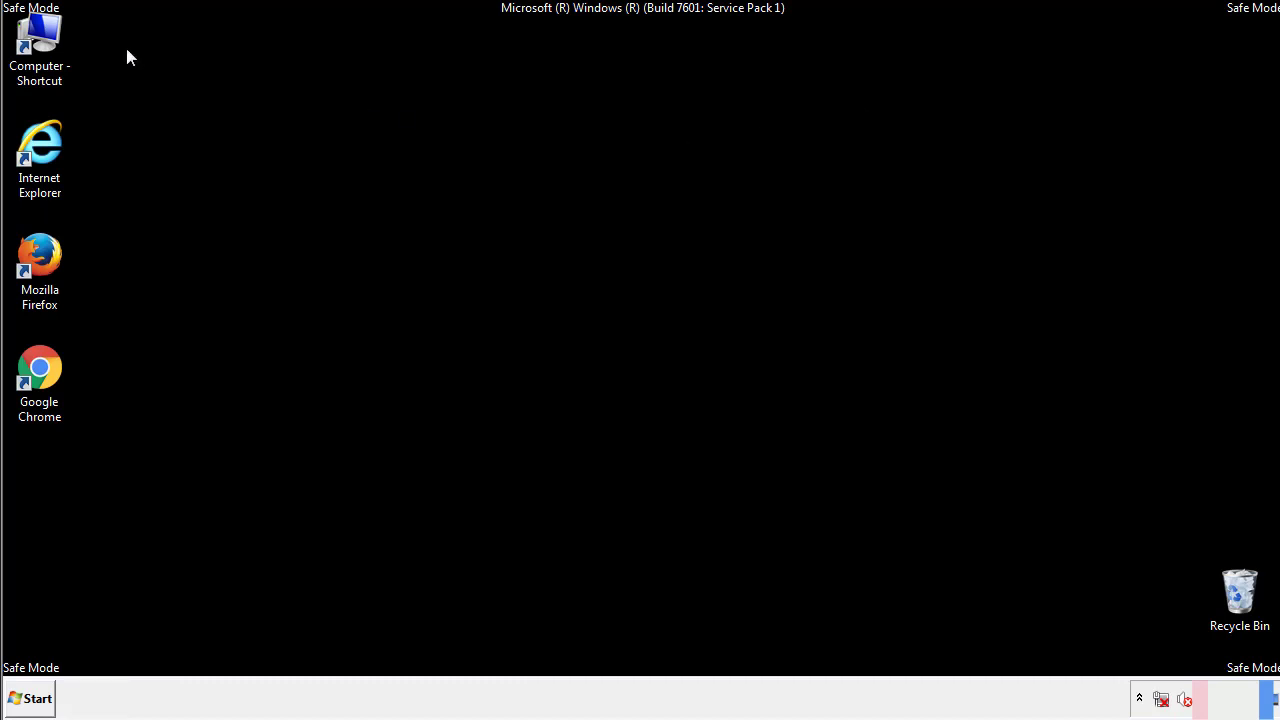
# Browse in Explorer to C:\Windows\System32\drivers\etc
pyautogui.press('super+e')
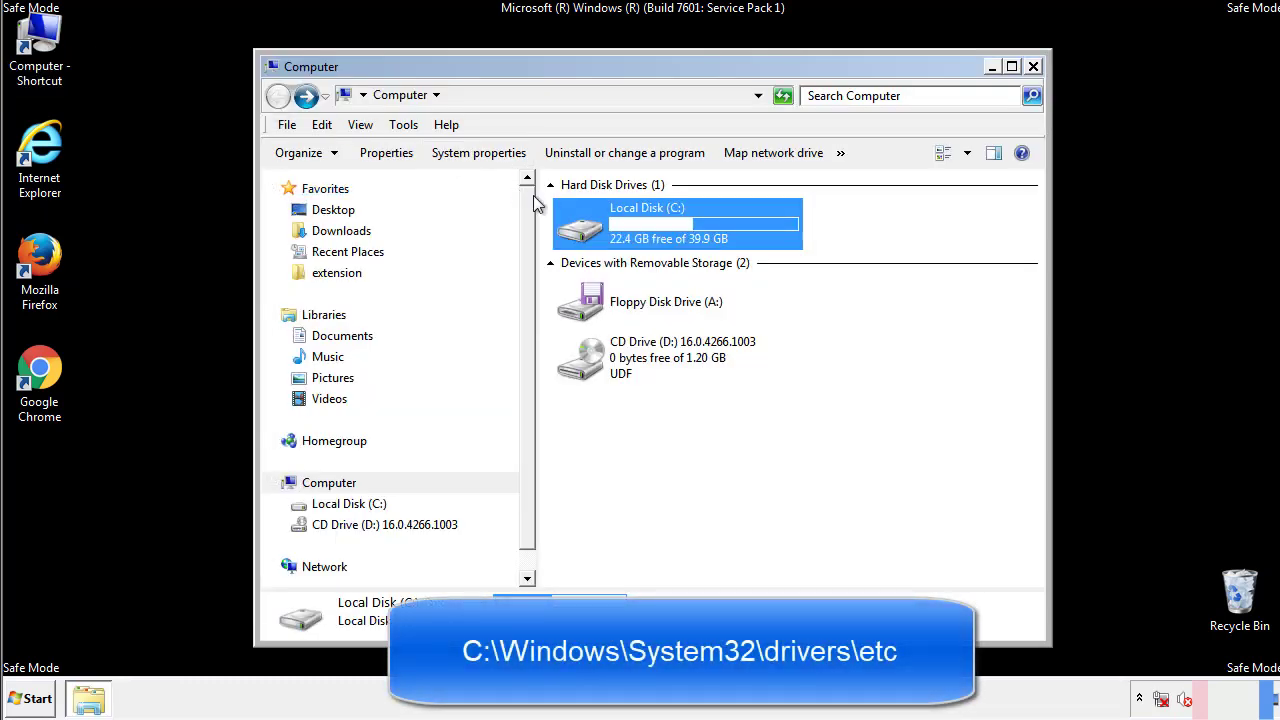
pyautogui.doubleClick(590, 235)
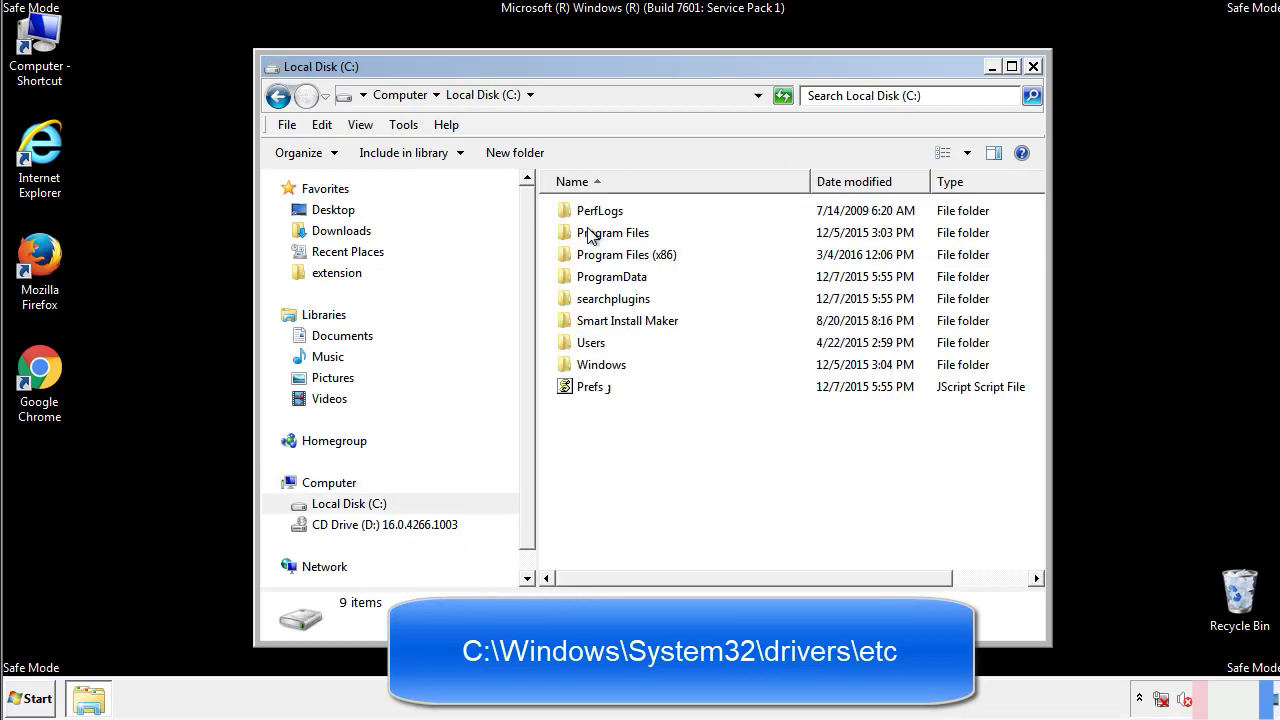
pyautogui.doubleClick(600, 364)
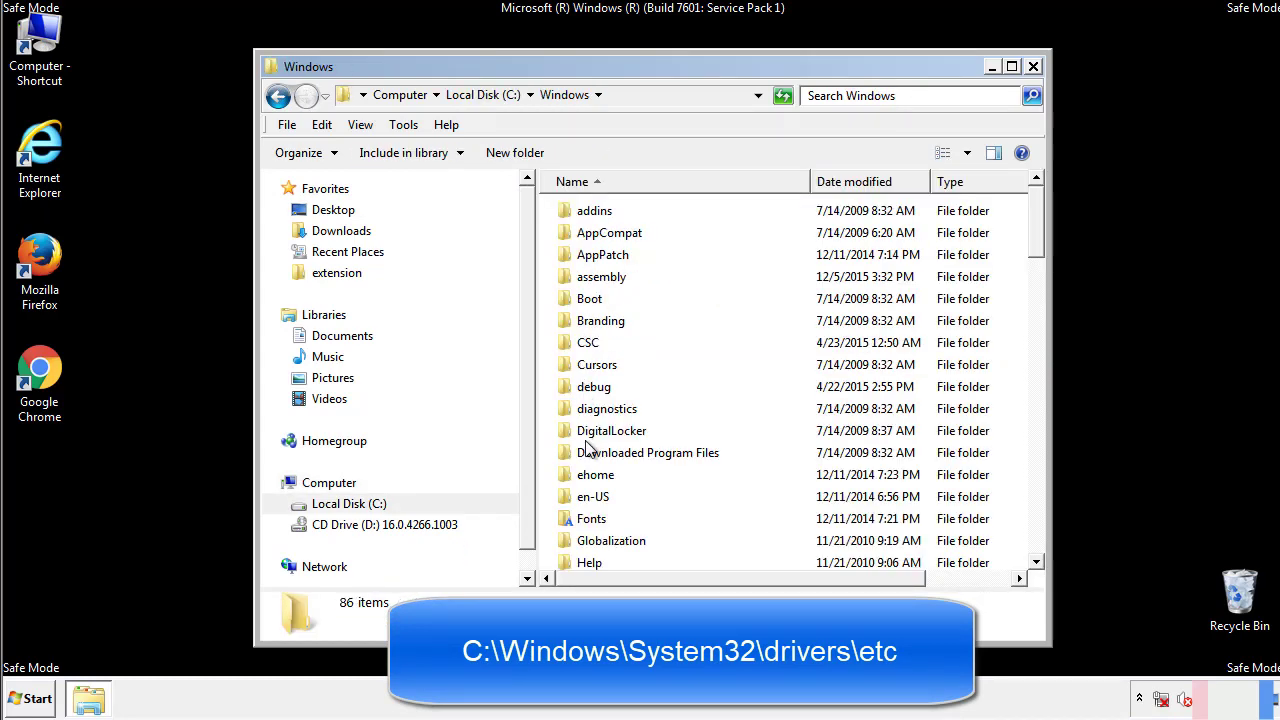
pyautogui.scroll(-6, 590, 450)
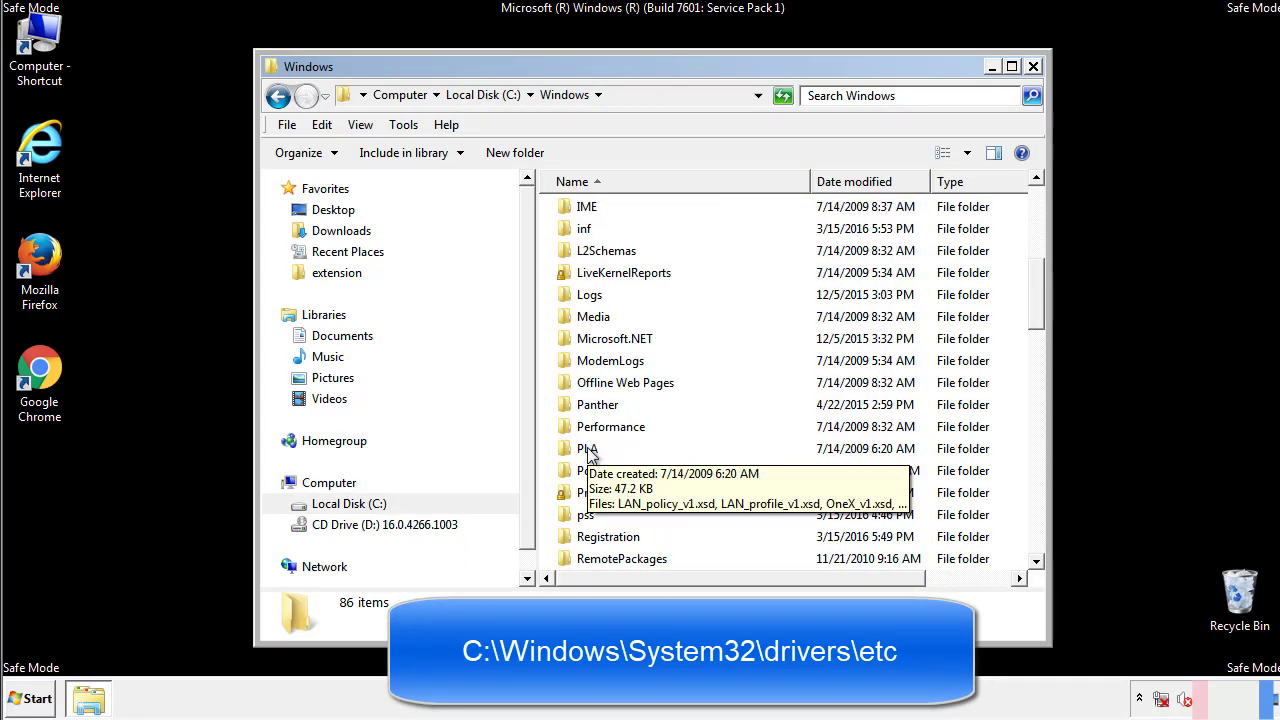
pyautogui.scroll(-3, 590, 452)
pyautogui.scroll(-2, 590, 452)
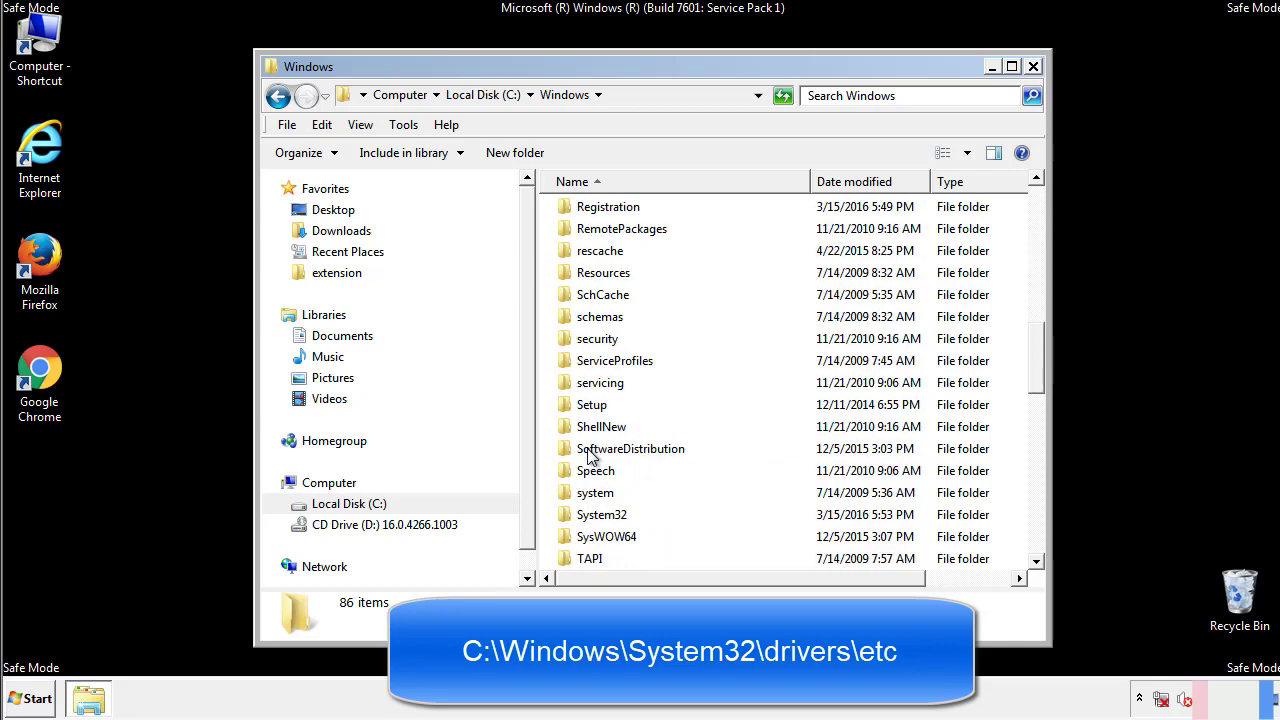
pyautogui.doubleClick(605, 518)
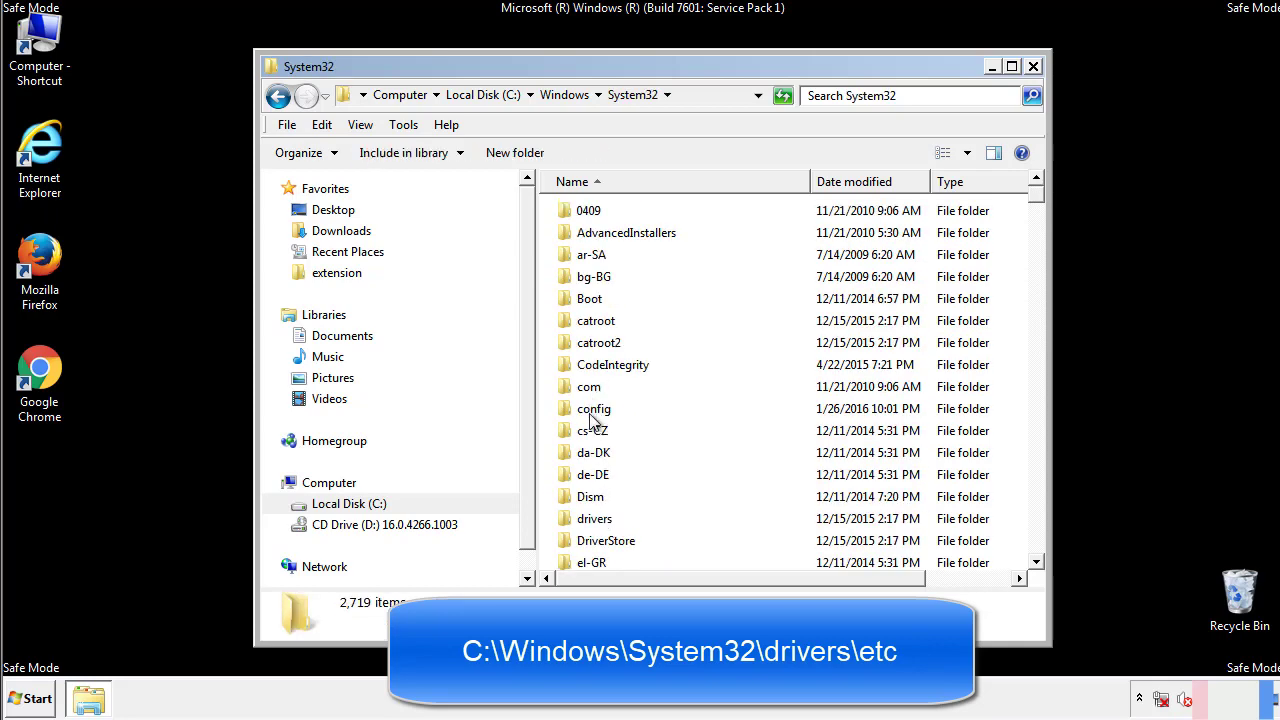
pyautogui.click(594, 522)
pyautogui.doubleClick(596, 525)
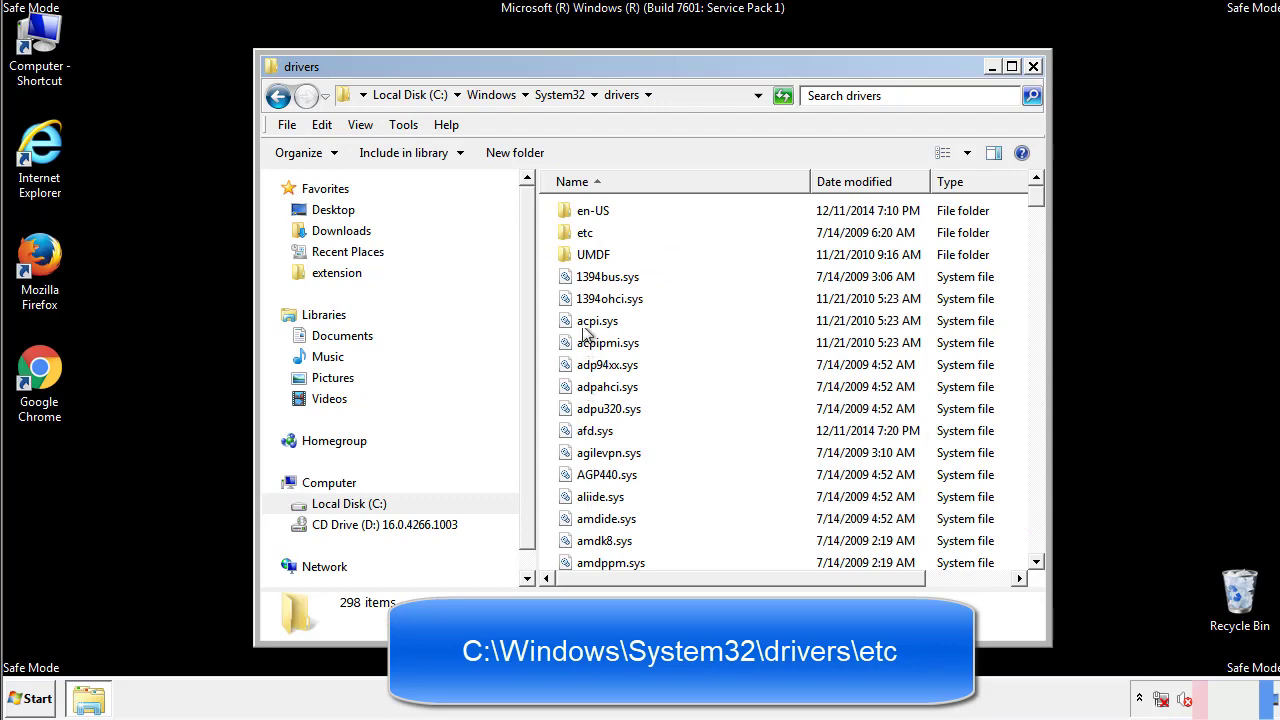
pyautogui.doubleClick(573, 234)
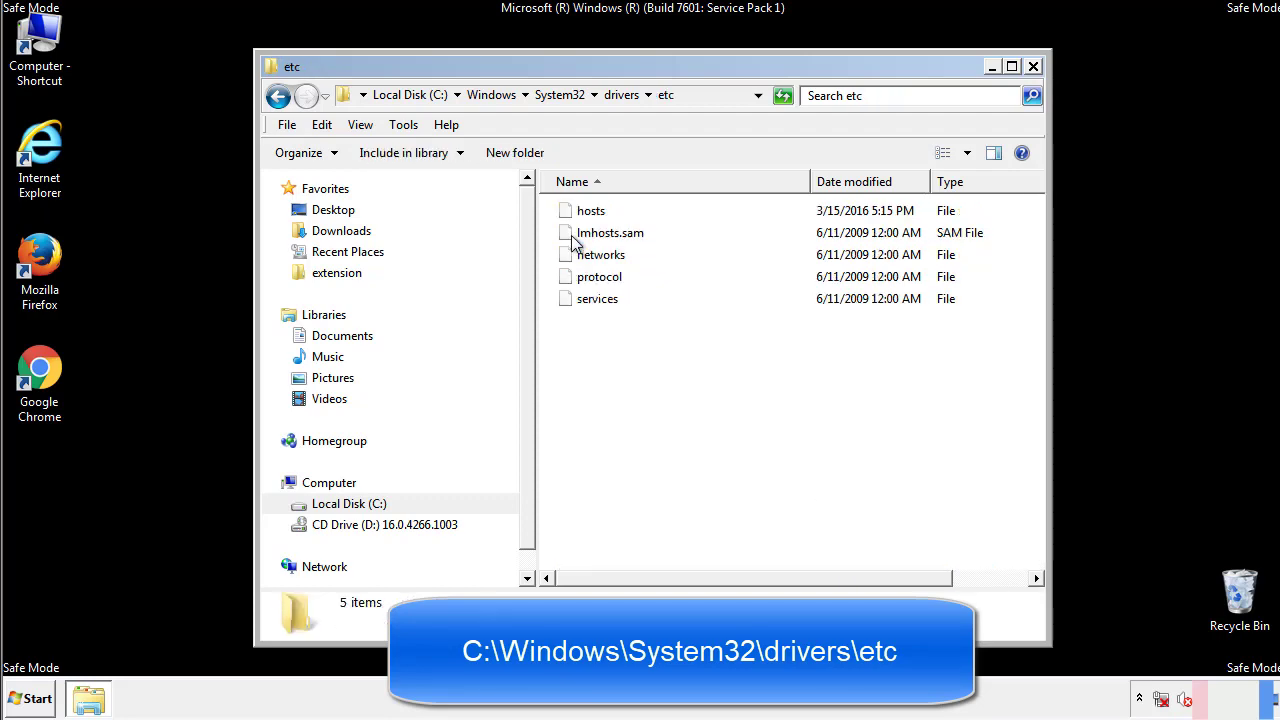
# Open the hosts file with Notepad
pyautogui.doubleClick(588, 212)
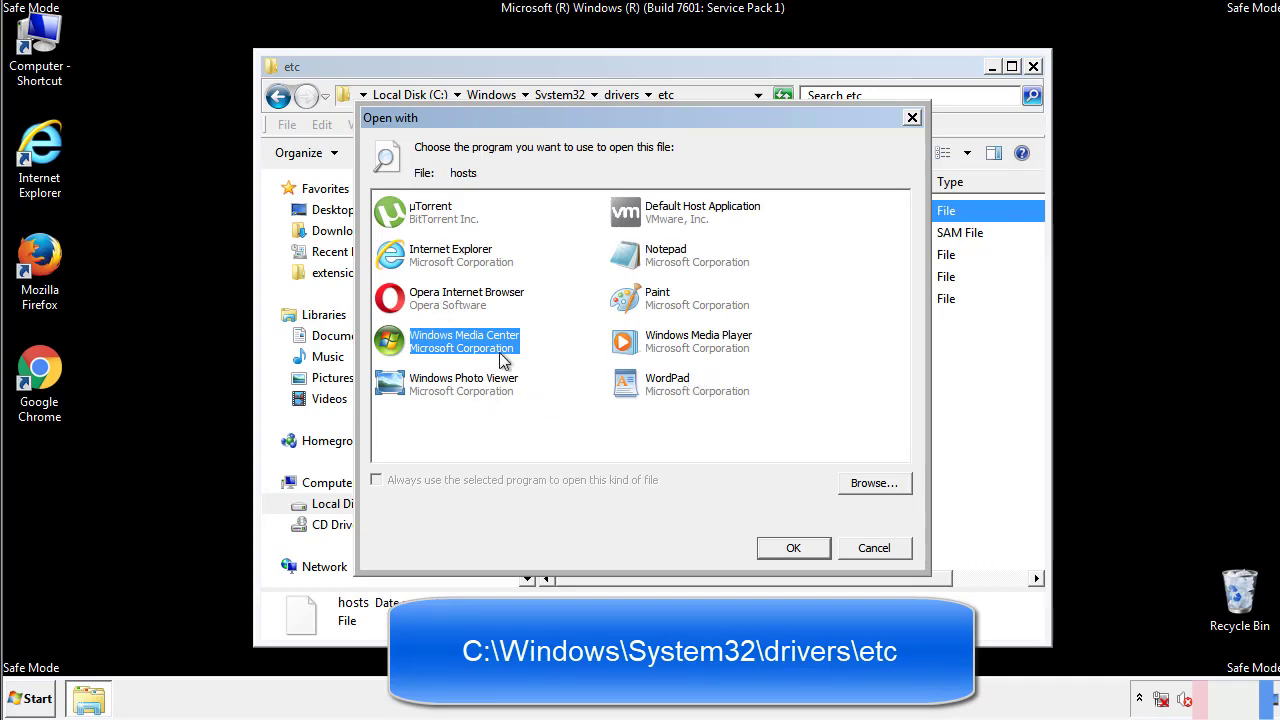
pyautogui.click(647, 260)
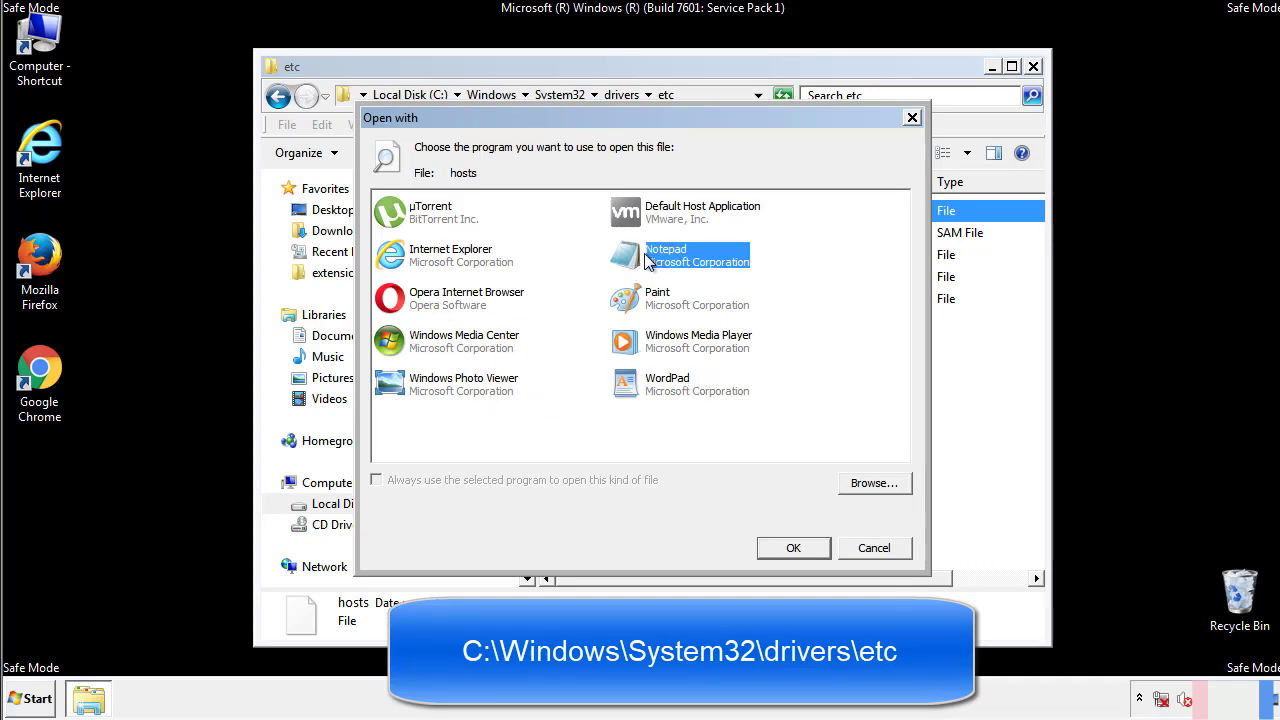
pyautogui.click(789, 545)
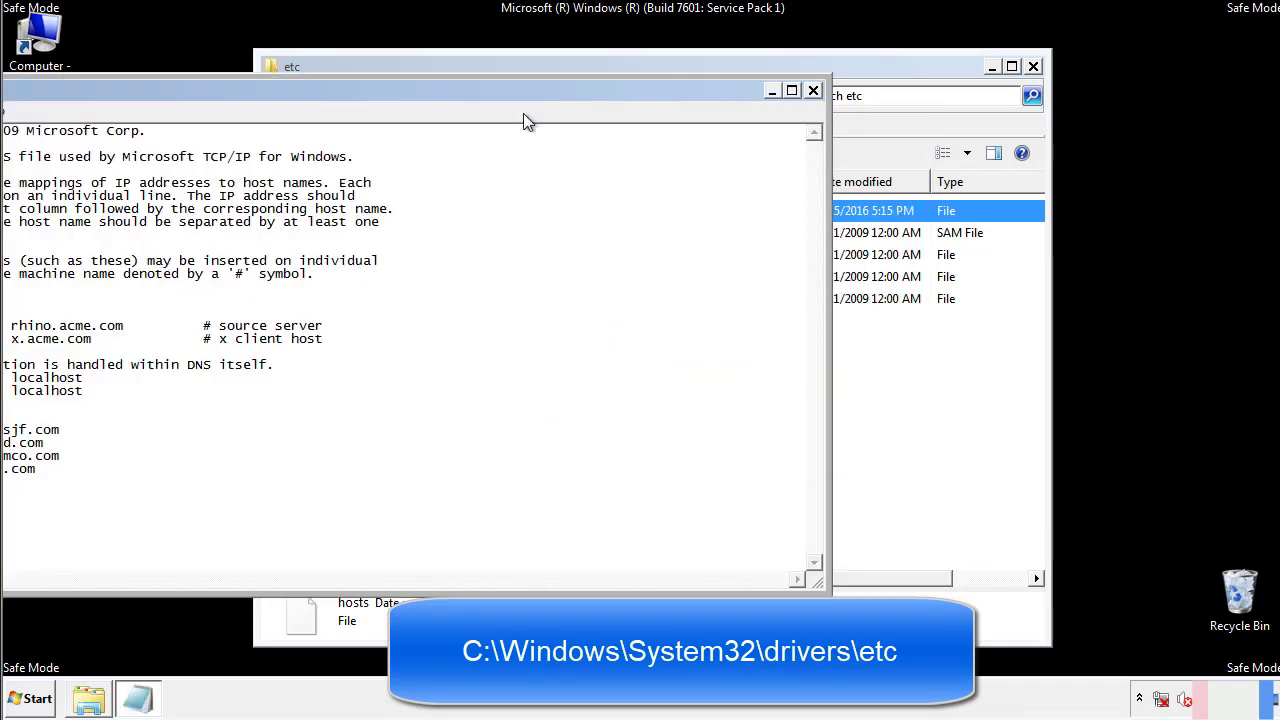
# Delete the four suspicious host entries from the hosts file
pyautogui.moveTo(523, 90); pyautogui.dragTo(814, 109)
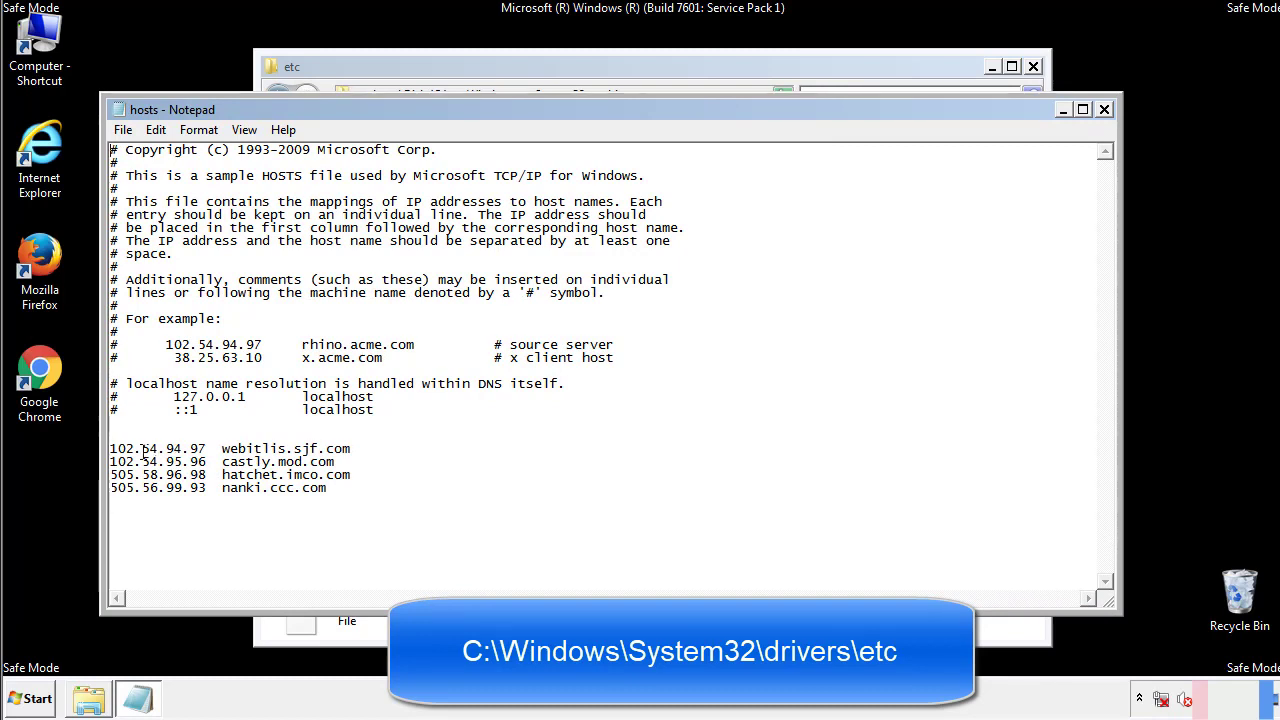
pyautogui.hotkey('shift', 'Home')
pyautogui.hotkey('shift', 'Up')
pyautogui.hotkey('shift', 'Up')
pyautogui.hotkey('shift', 'Up')
pyautogui.hotkey('shift', 'Up')
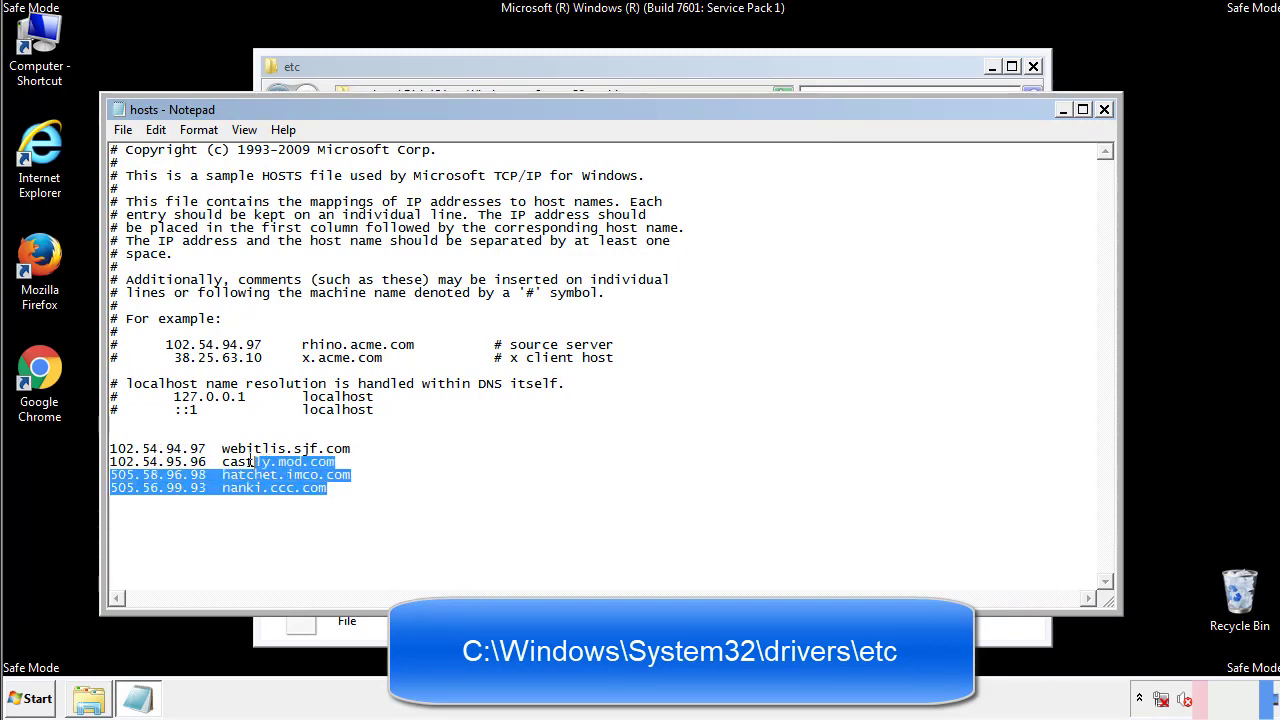
pyautogui.press('Delete')
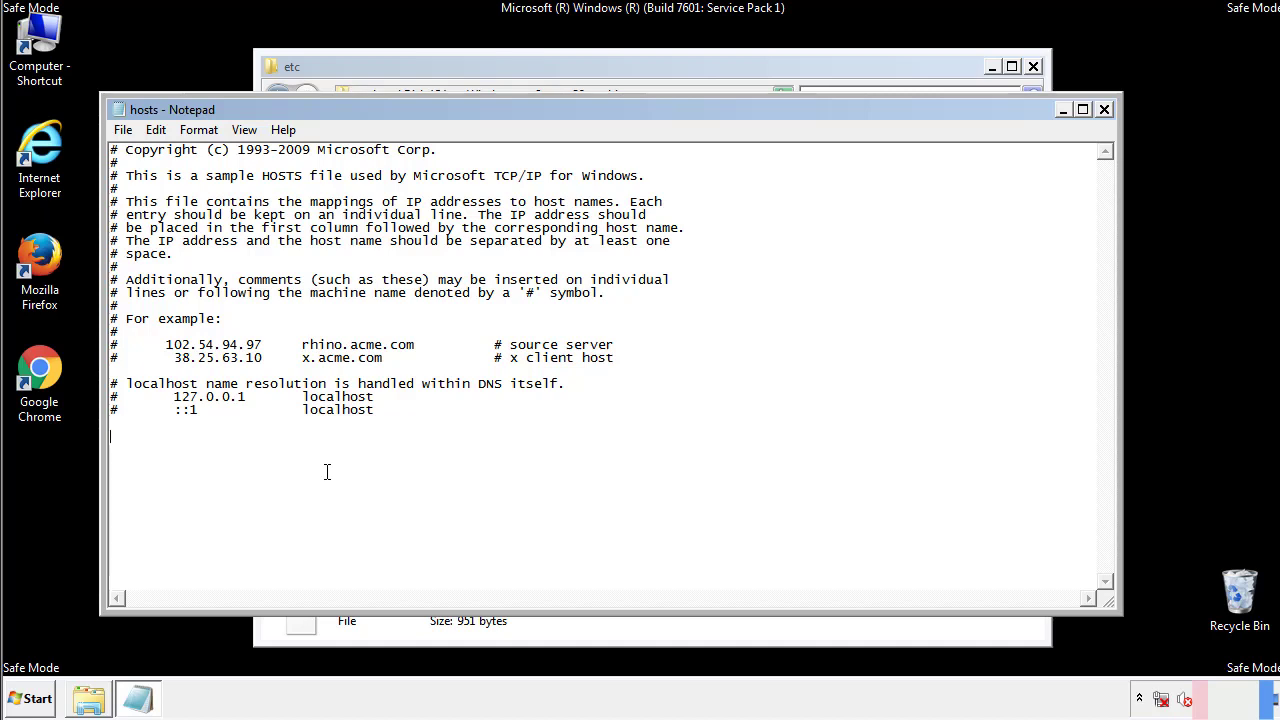
# Save hosts, closing Notepad and the etc folder window
pyautogui.click(1105, 110)
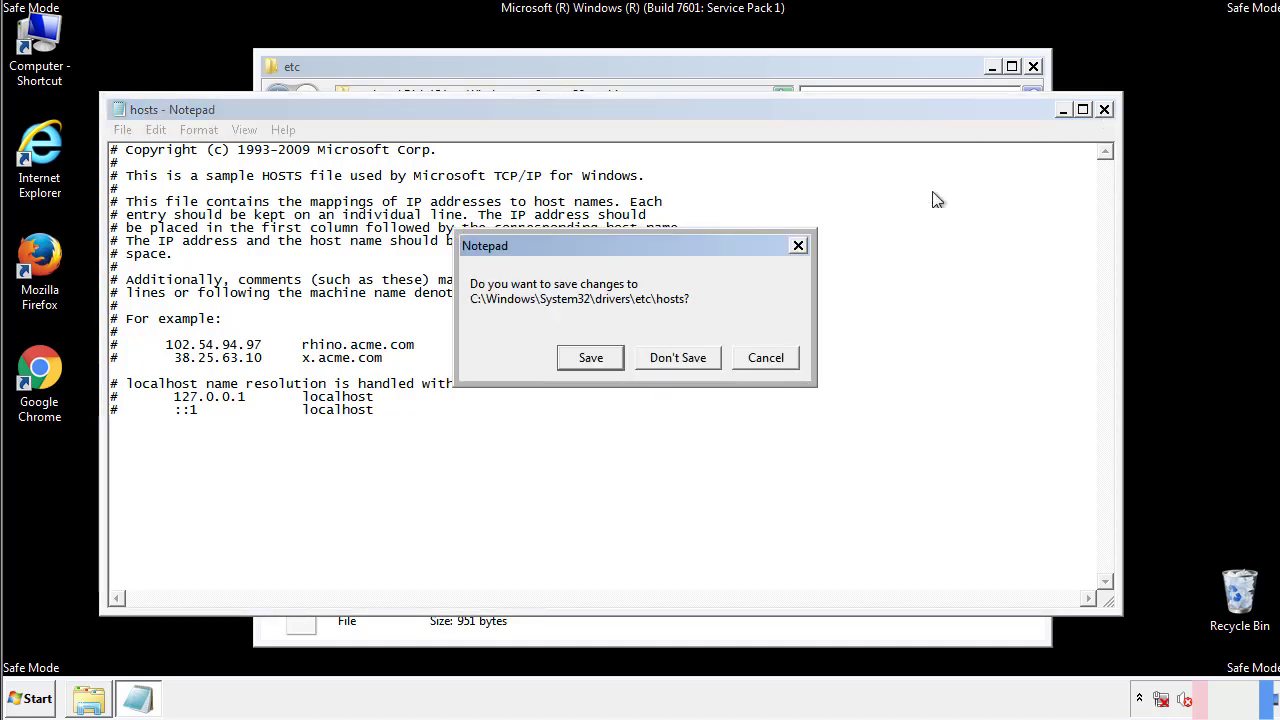
pyautogui.click(566, 366)
pyautogui.click(562, 364)
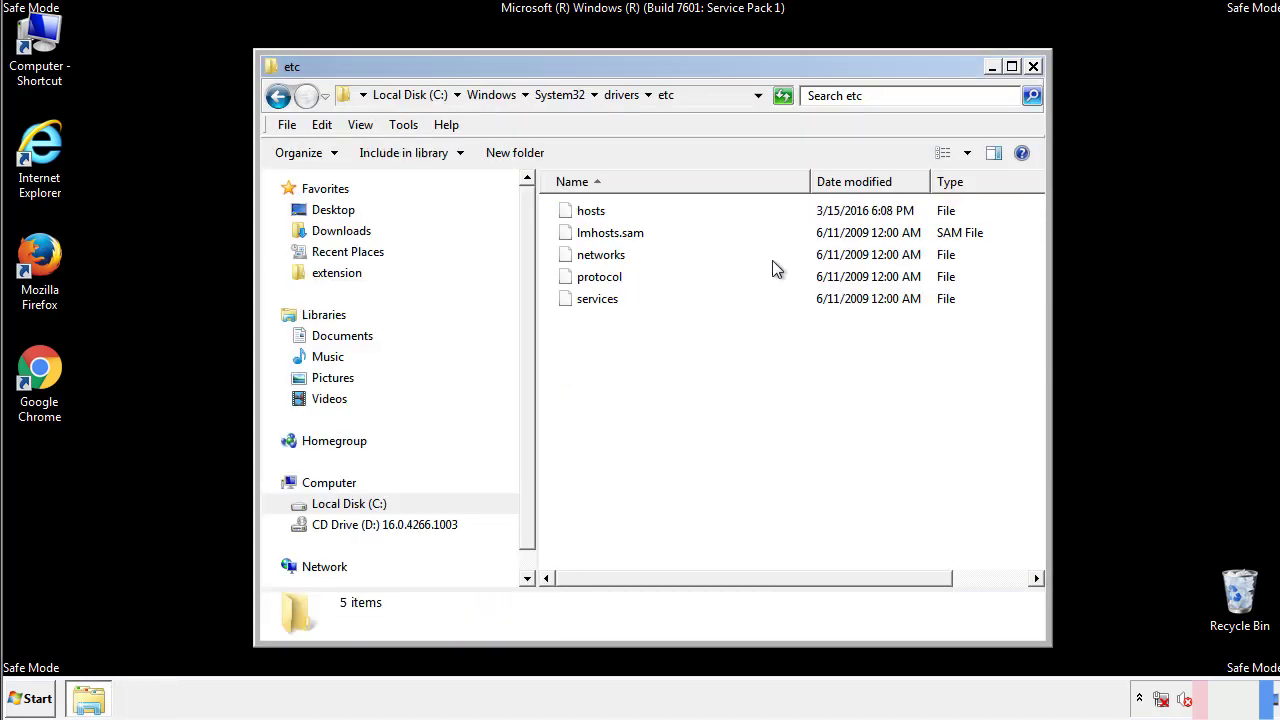
pyautogui.click(1033, 67)
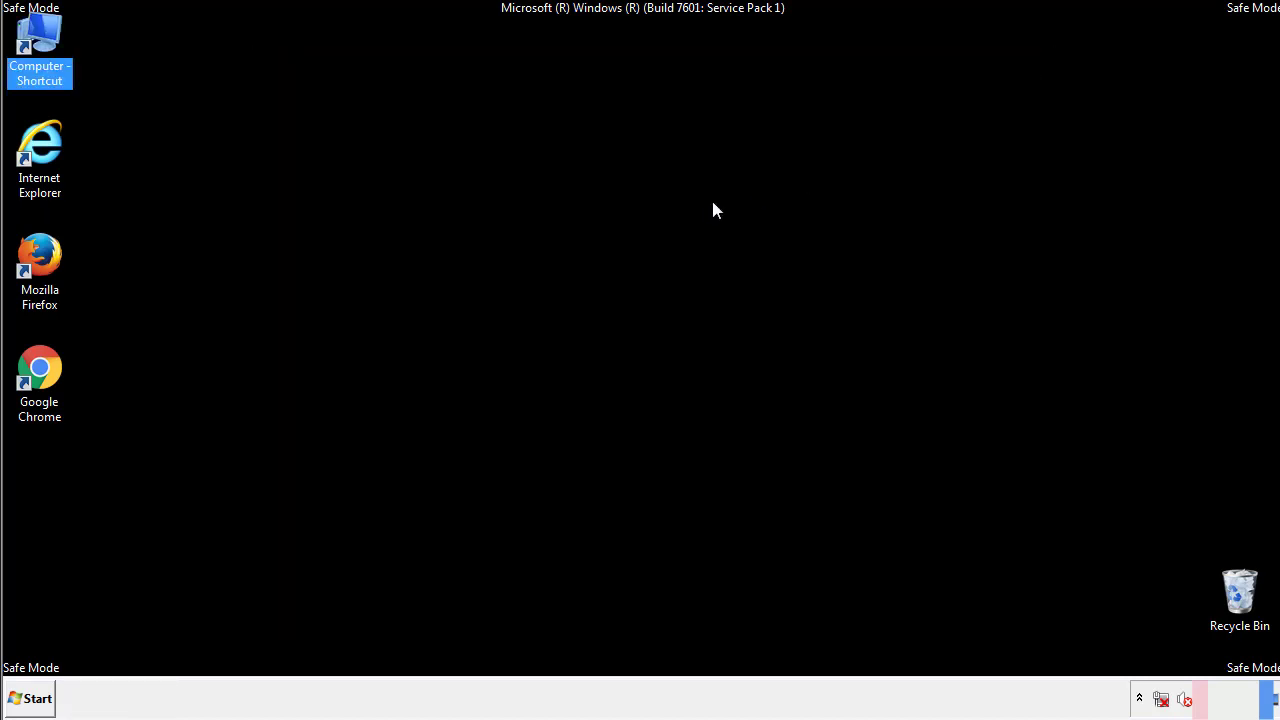
# Open the Startup folder from All Programs in the Start menu
pyautogui.click(36, 695)
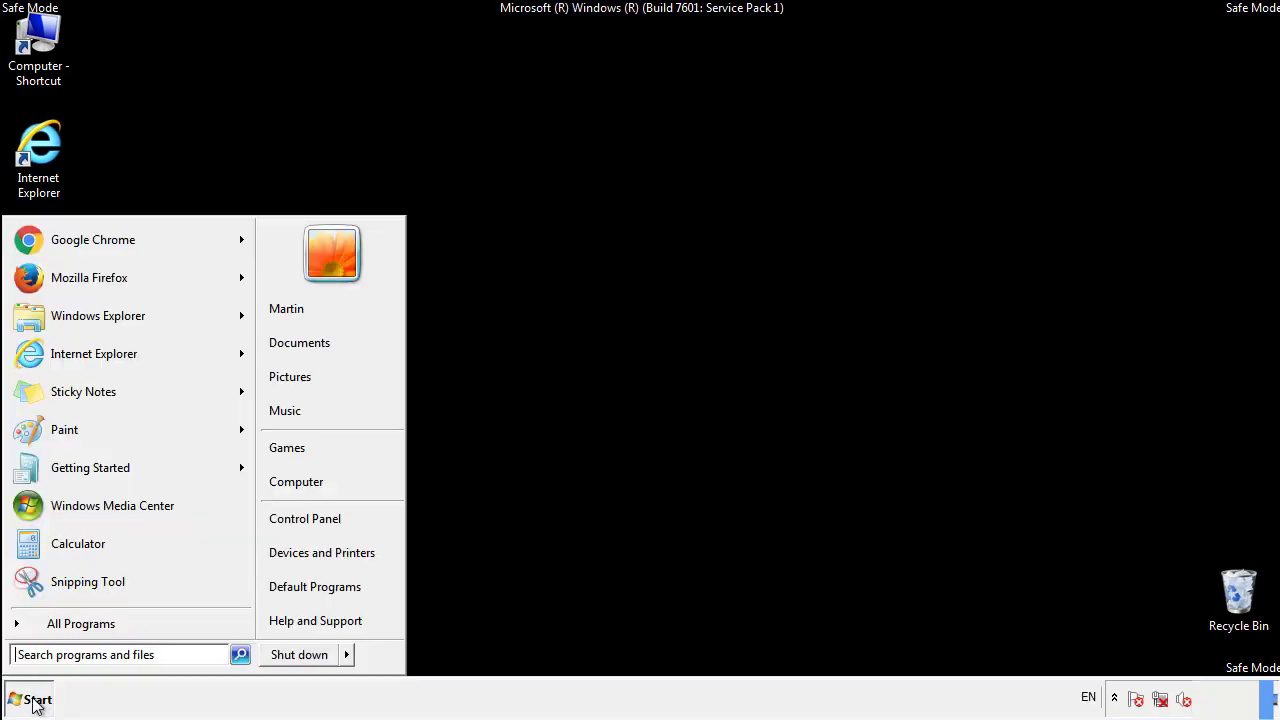
pyautogui.click(57, 624)
pyautogui.rightClick(50, 555)
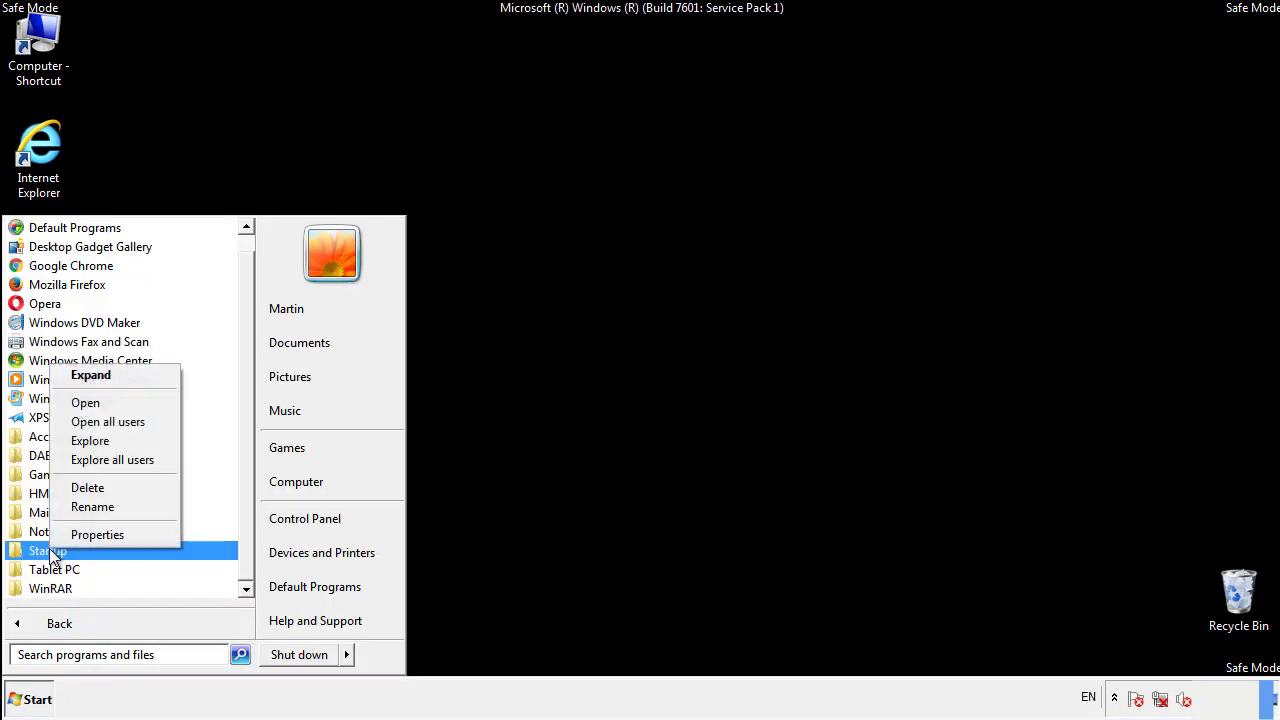
pyautogui.click(98, 404)
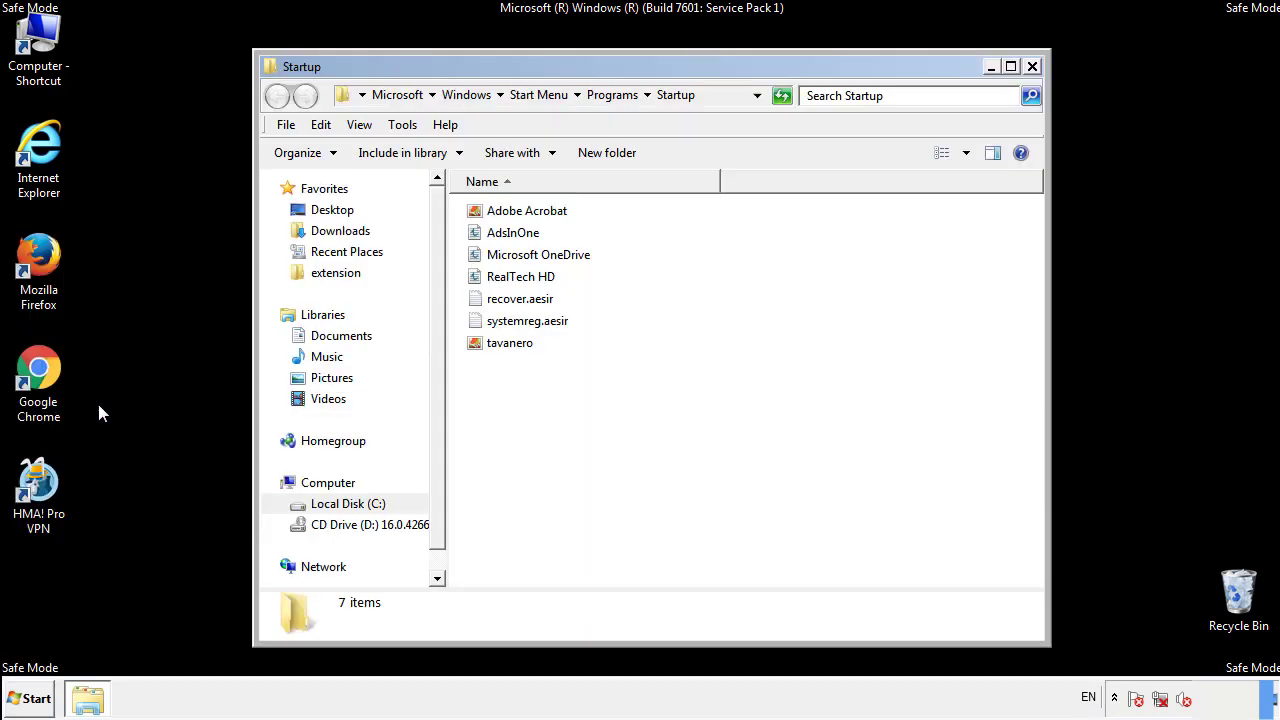
# Delete AdsInOne, recover.aesir, systemreg.aesir and tavanero from Startup, then close the folder
pyautogui.click(520, 238)
pyautogui.keyDown('ctrl'); pyautogui.click(526, 298); pyautogui.keyUp('ctrl')
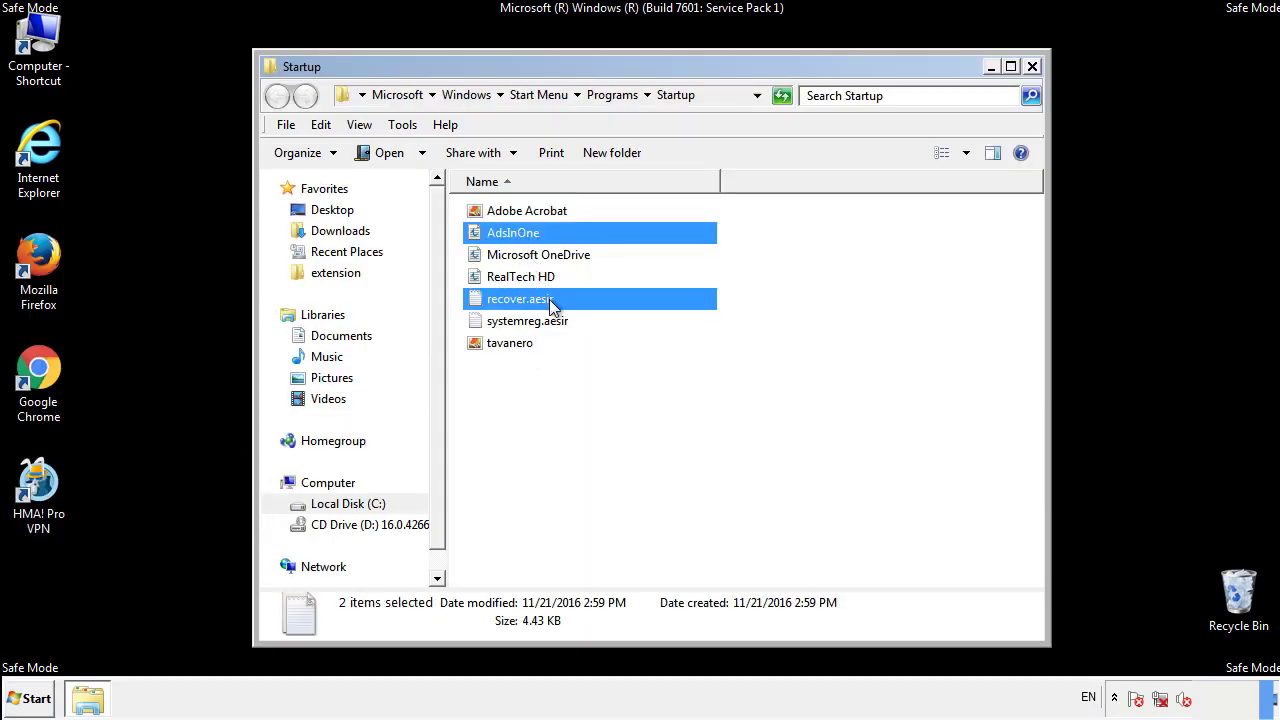
pyautogui.keyDown('ctrl'); pyautogui.click(522, 322); pyautogui.keyUp('ctrl')
pyautogui.keyDown('ctrl'); pyautogui.click(509, 342); pyautogui.keyUp('ctrl')
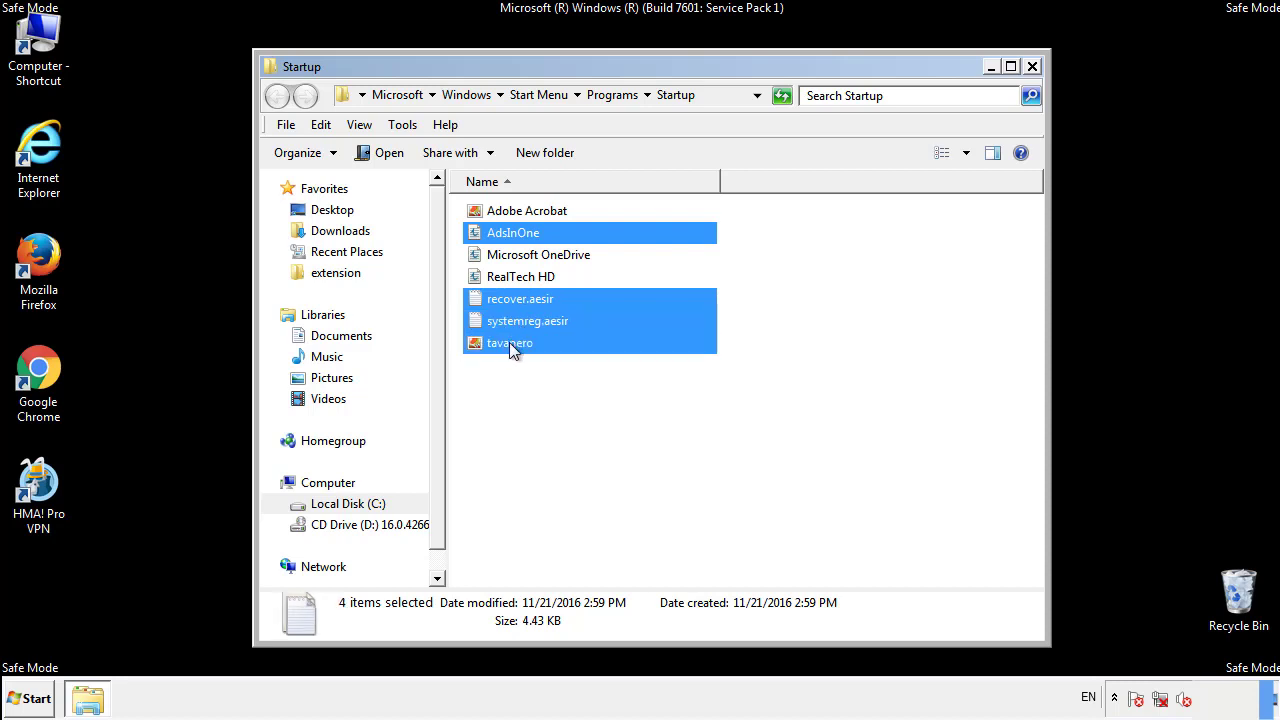
pyautogui.rightClick(506, 344)
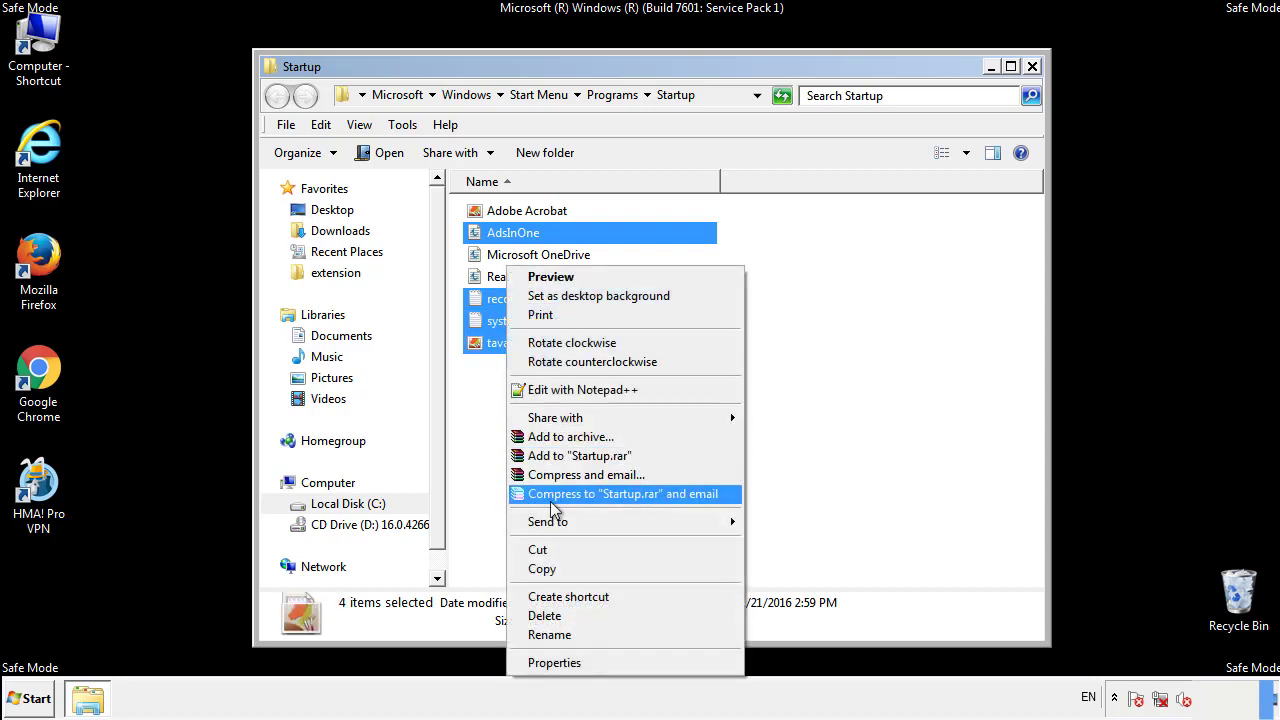
pyautogui.click(537, 614)
pyautogui.click(705, 365)
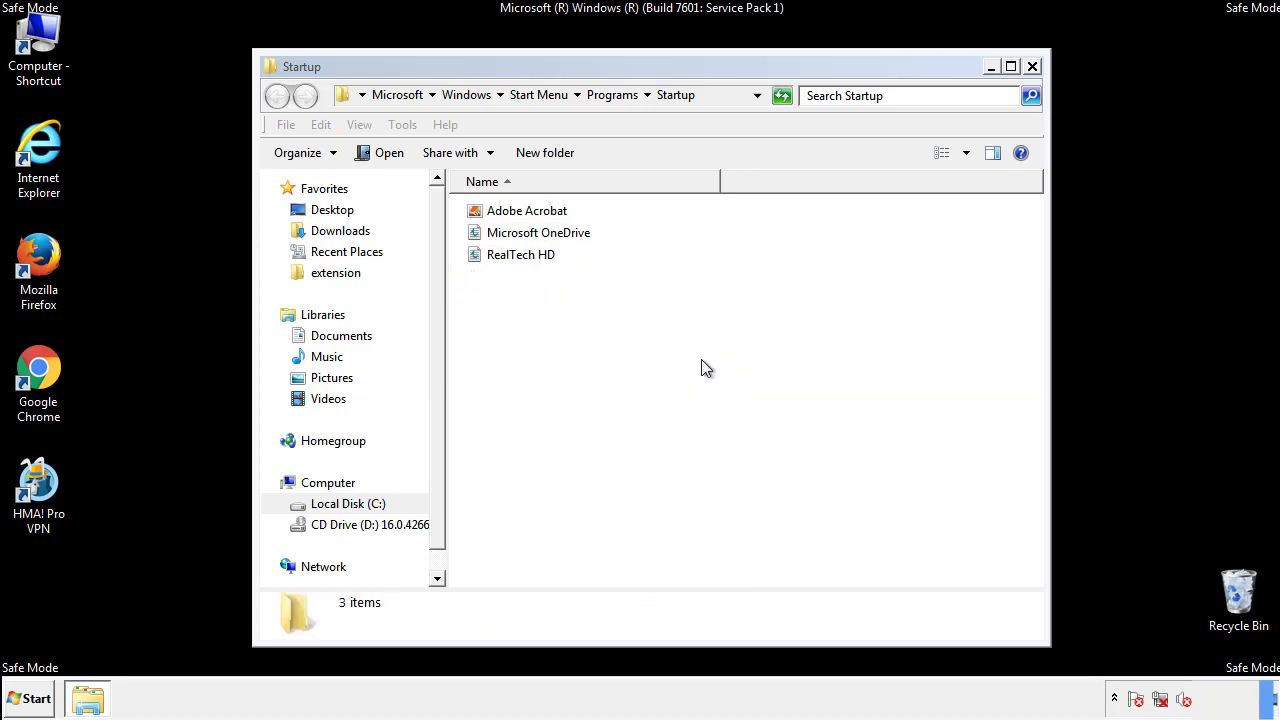
pyautogui.click(1032, 67)
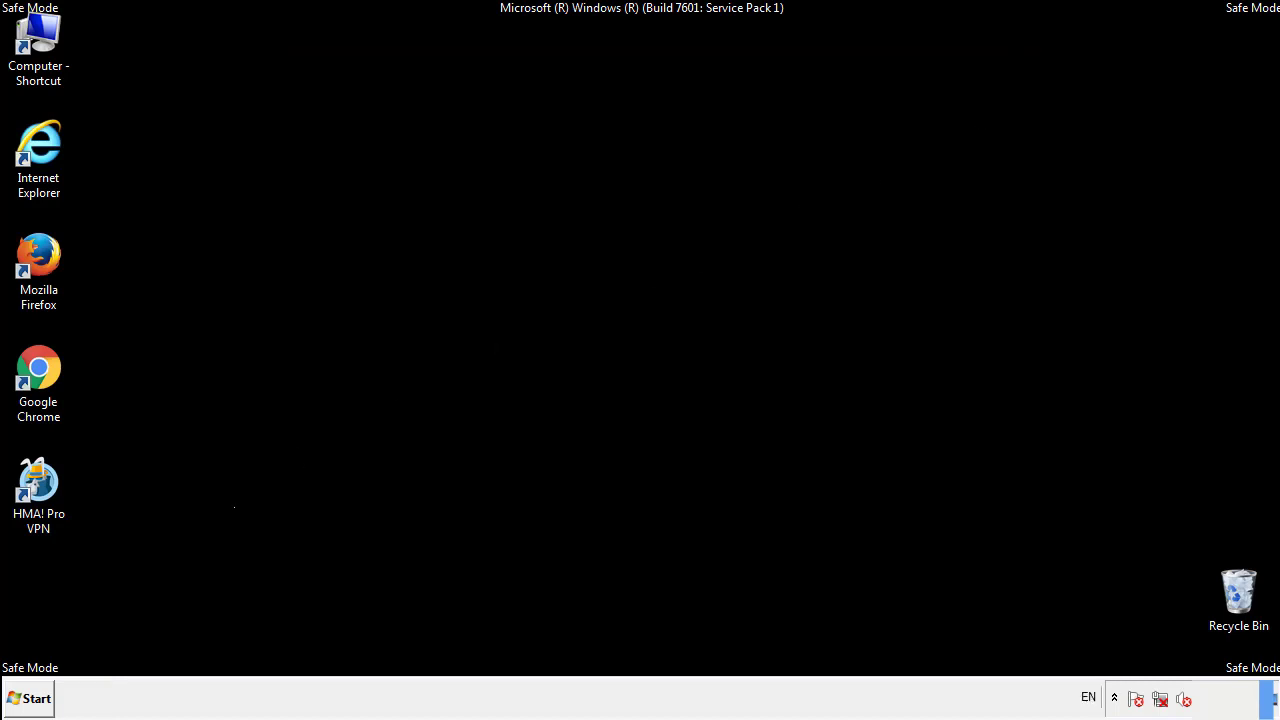
# Launch Registry Editor by searching regedit from the Start menu
pyautogui.click(30, 700)
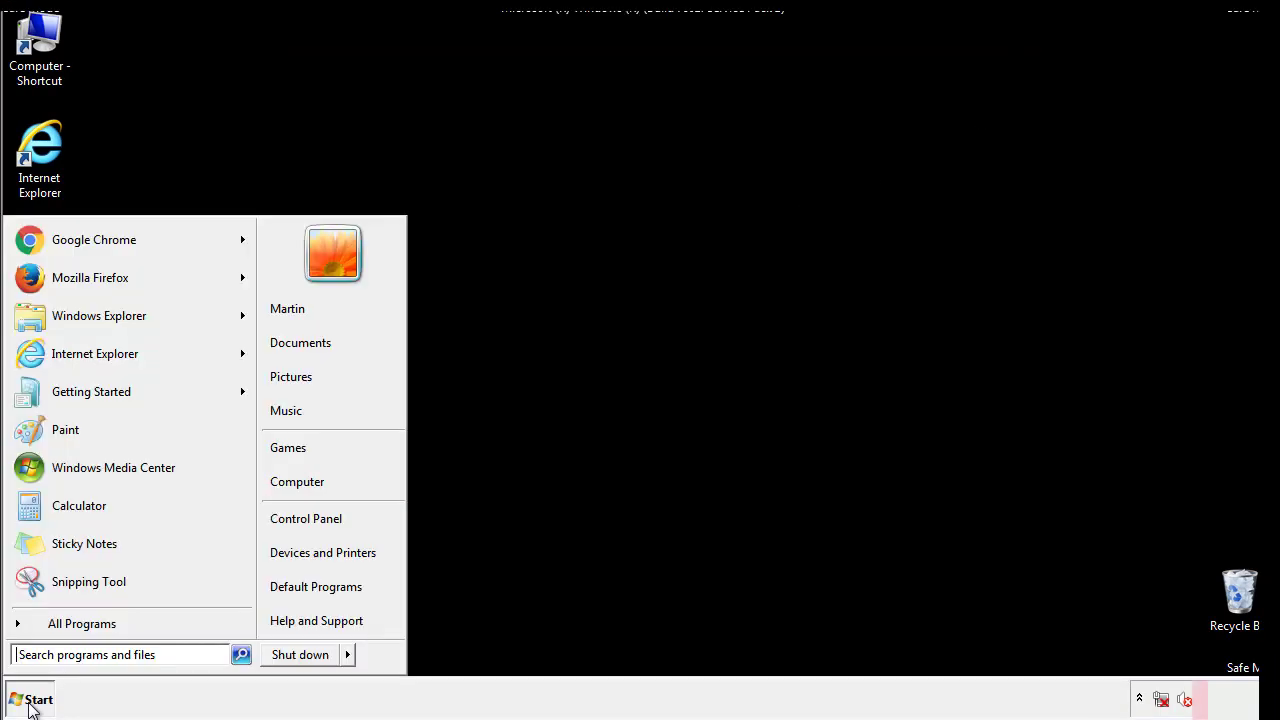
pyautogui.click(92, 657)
pyautogui.write('regedit')
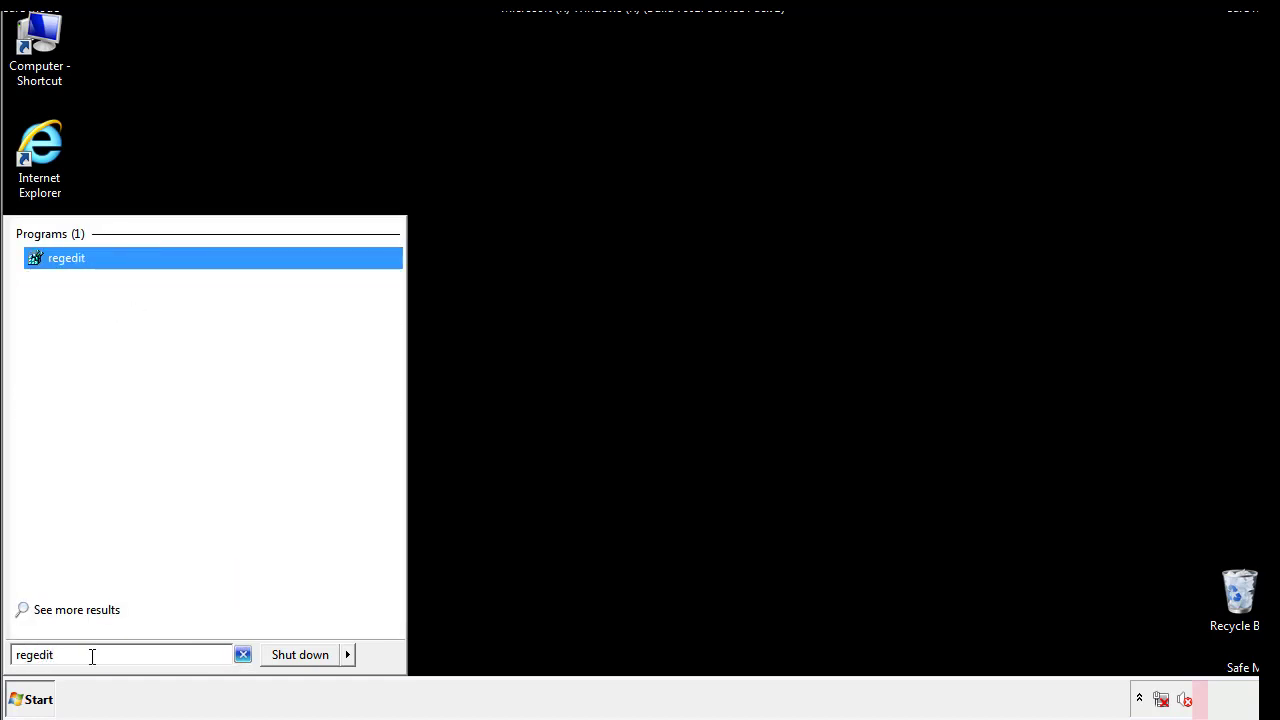
pyautogui.press('Return')
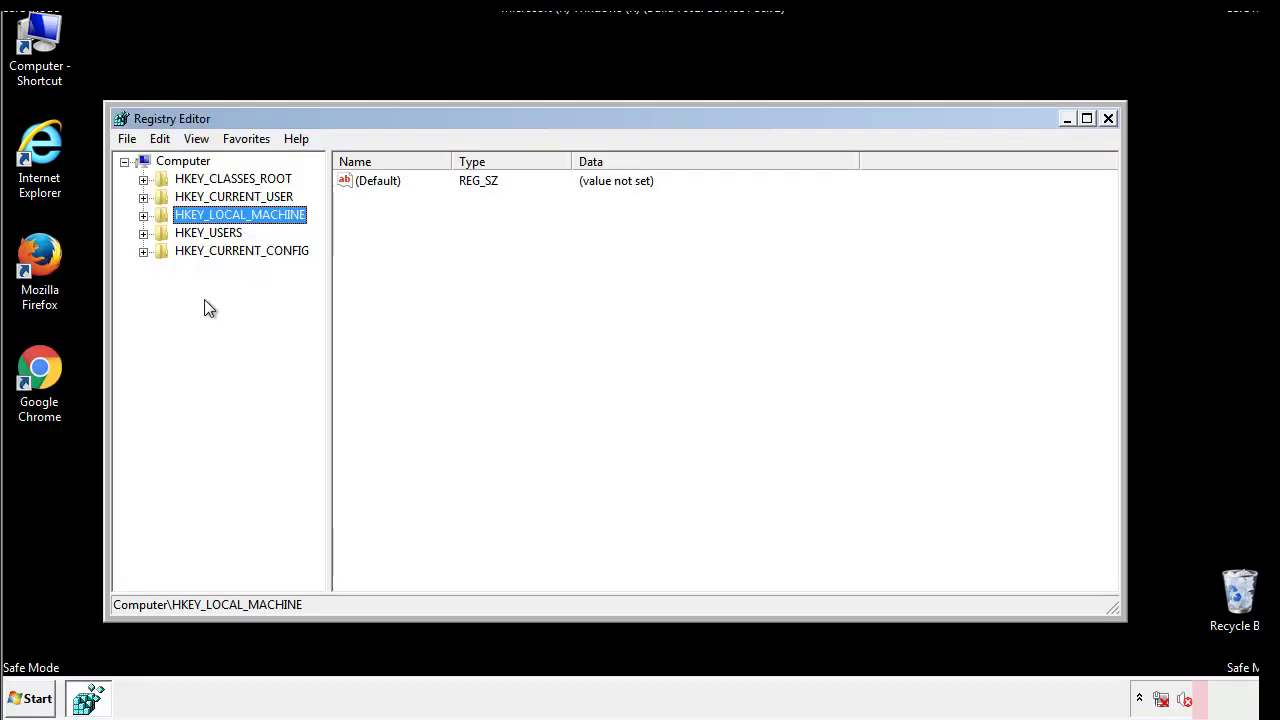
# Expand HKEY_LOCAL_MACHINE\SOFTWARE\Microsoft\Windows\CurrentVersion and select its Run key
pyautogui.click(143, 215)
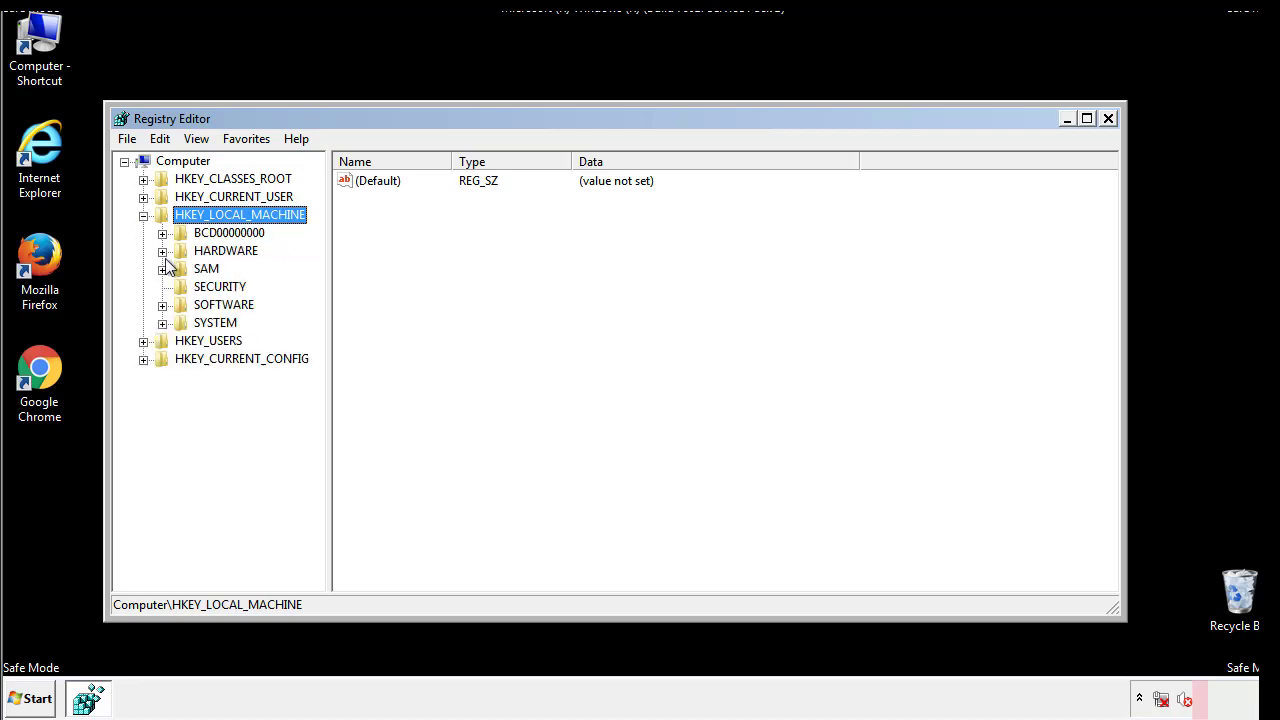
pyautogui.click(162, 306)
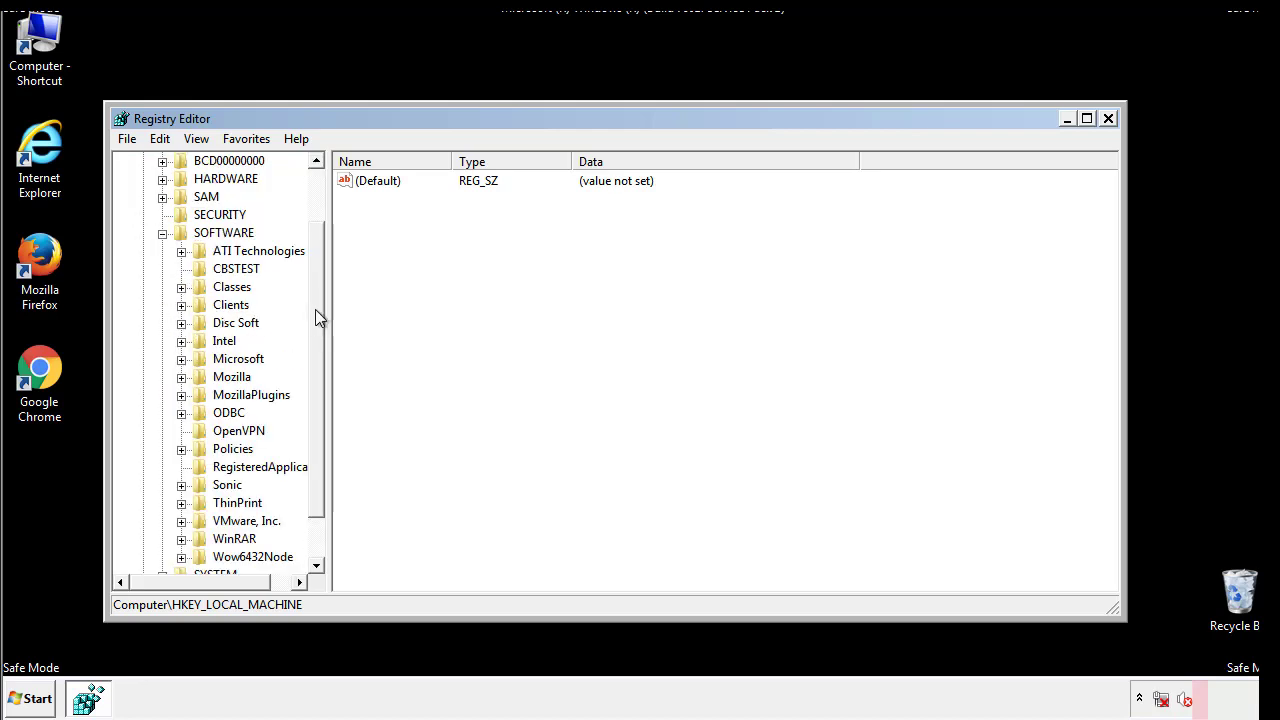
pyautogui.moveTo(315, 295); pyautogui.dragTo(317, 331)
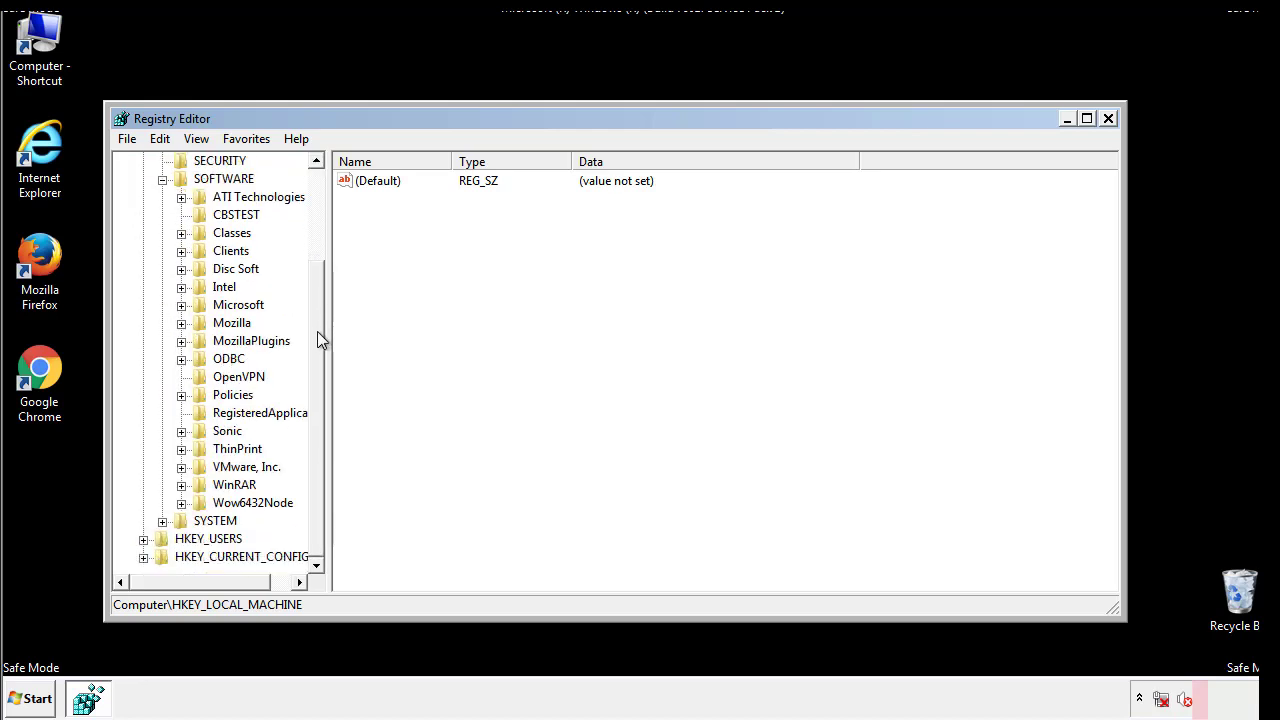
pyautogui.click(181, 306)
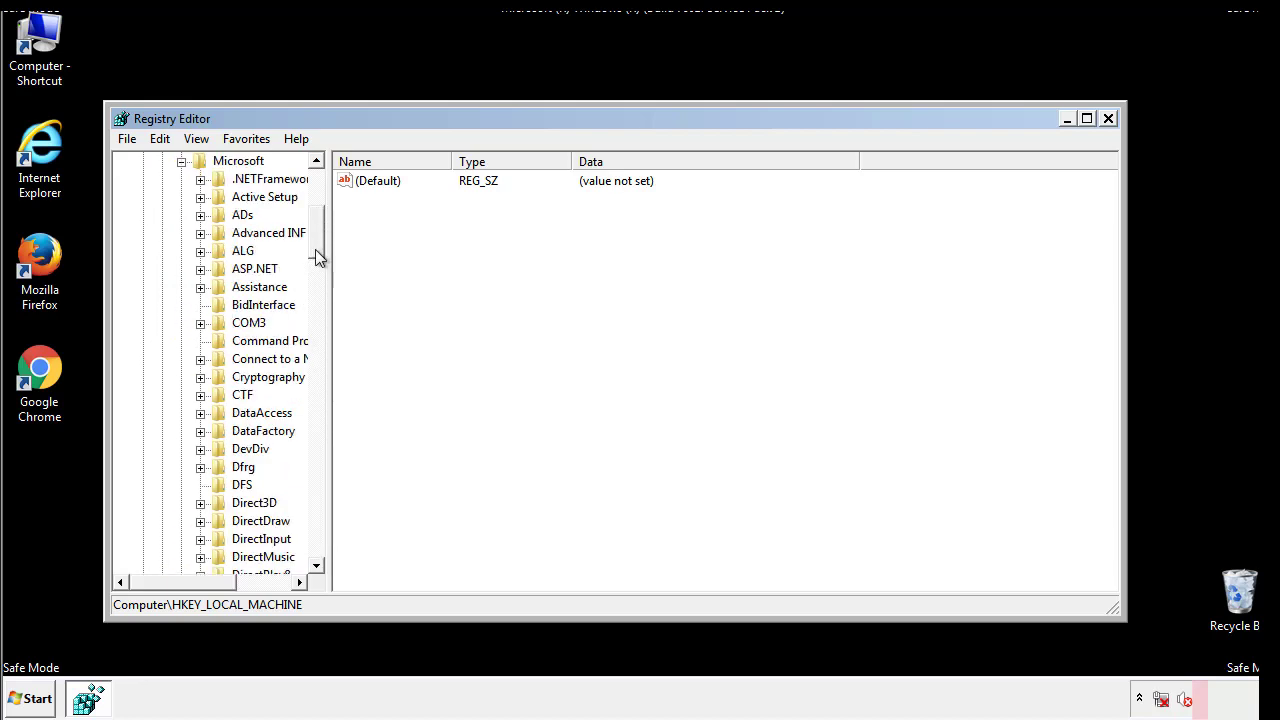
pyautogui.moveTo(315, 250); pyautogui.dragTo(317, 478)
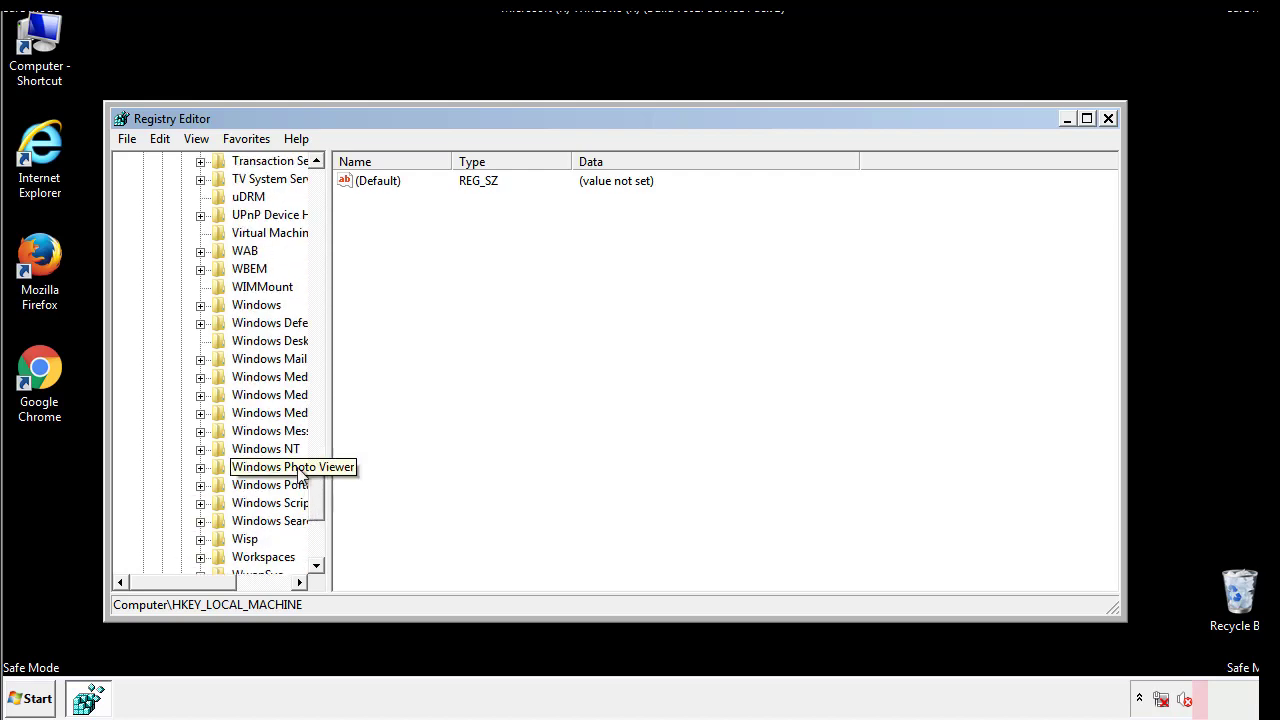
pyautogui.click(201, 306)
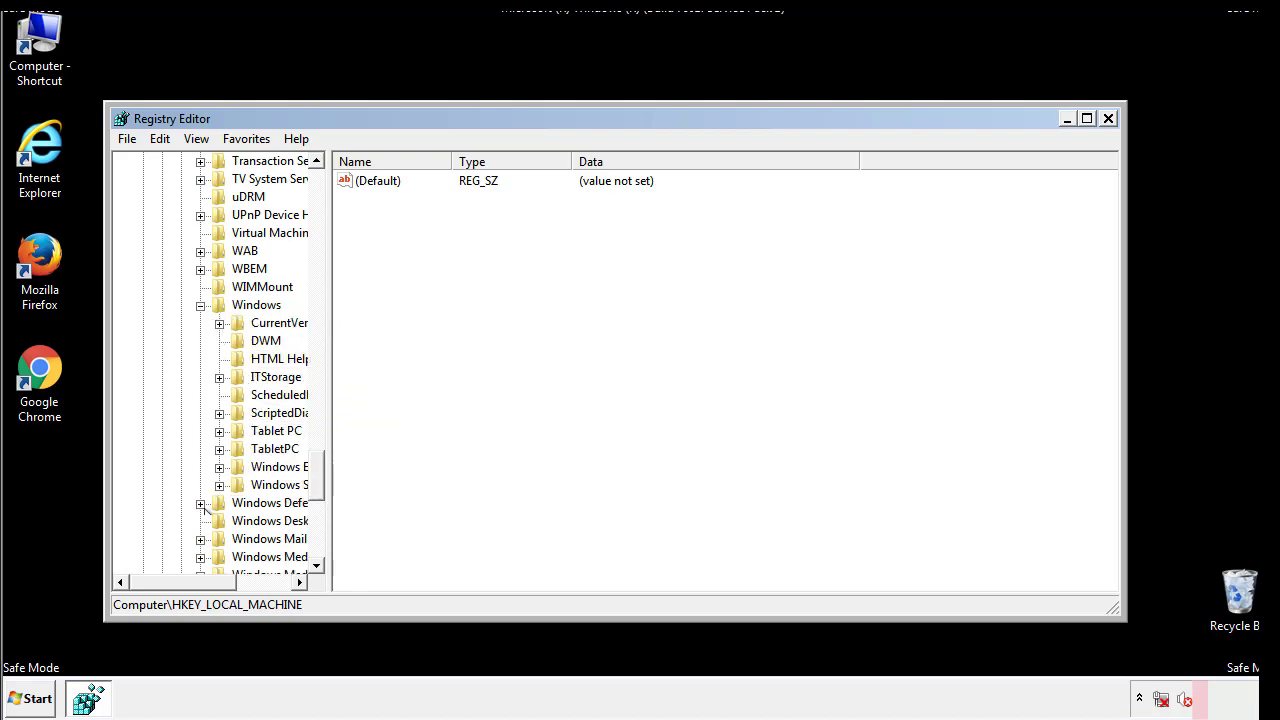
pyautogui.moveTo(175, 582); pyautogui.dragTo(205, 587)
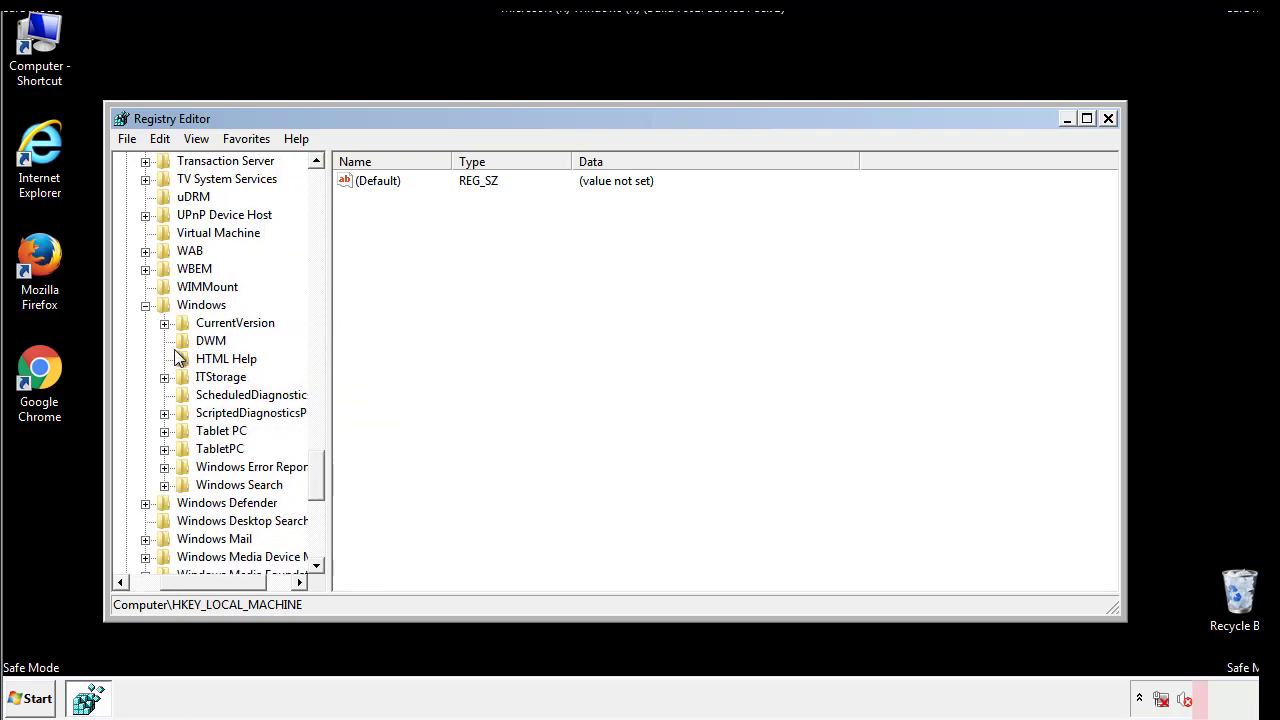
pyautogui.click(164, 323)
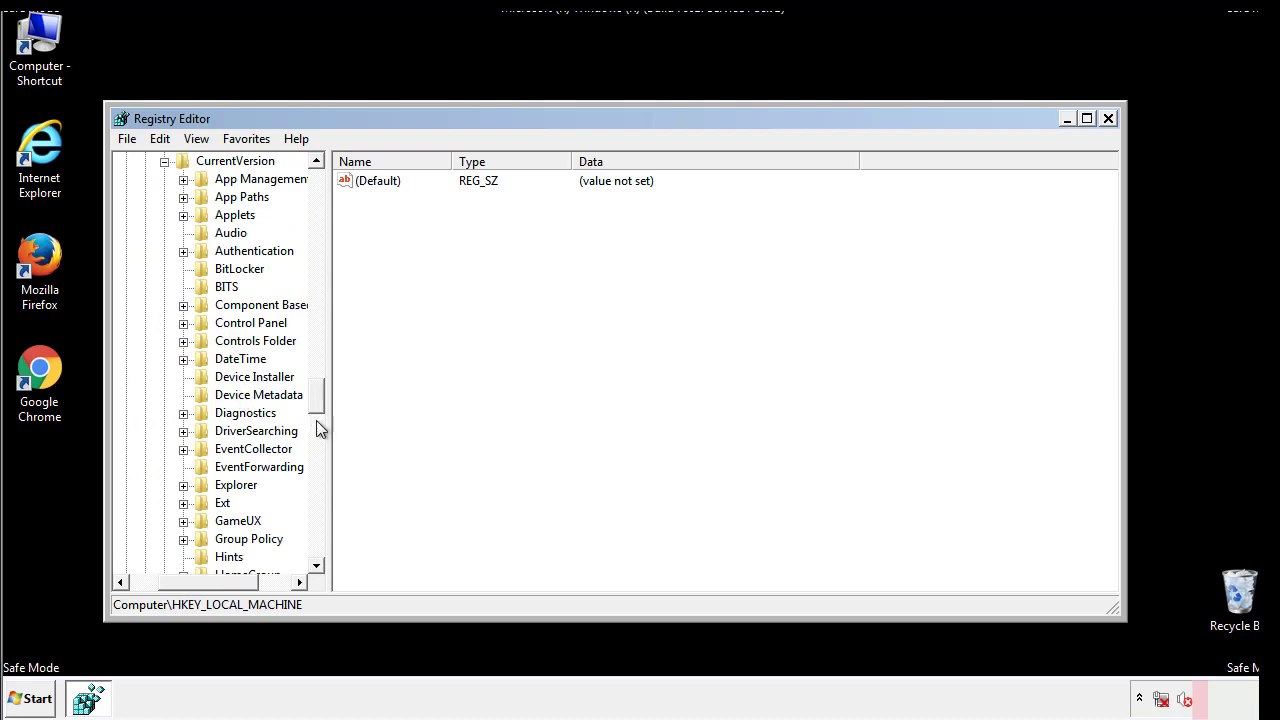
pyautogui.moveTo(320, 400); pyautogui.dragTo(317, 458)
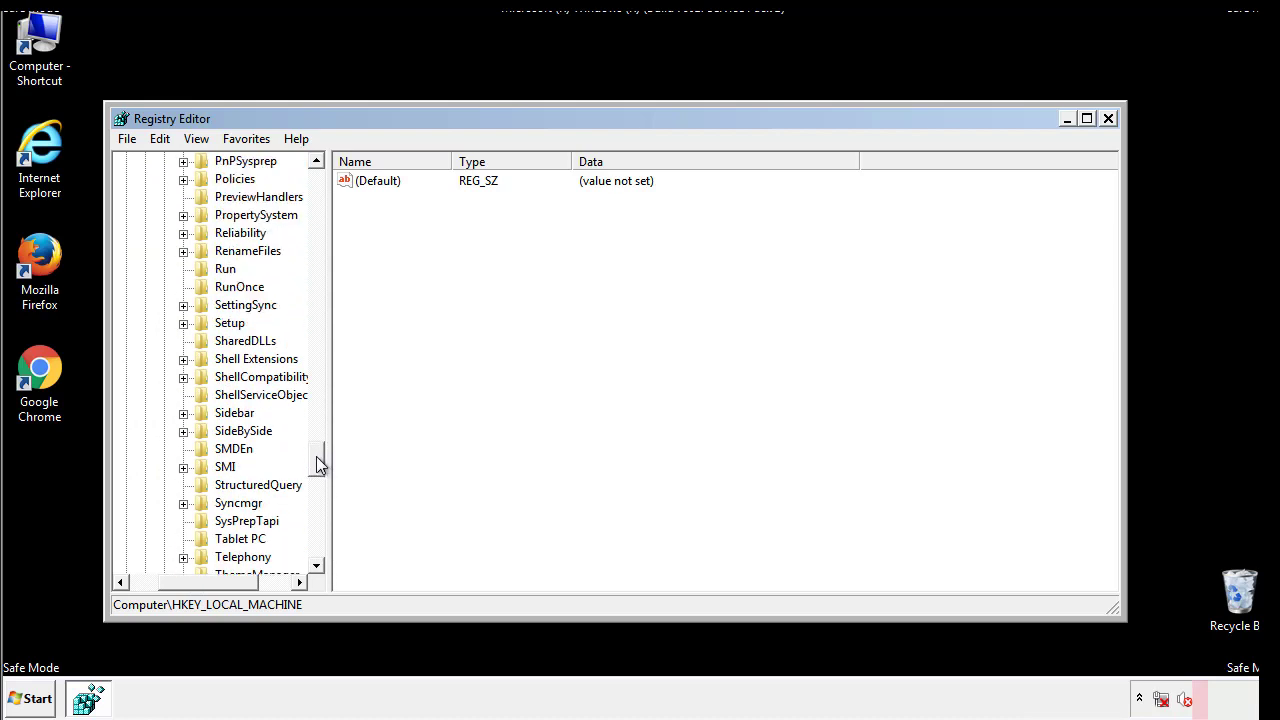
pyautogui.click(224, 270)
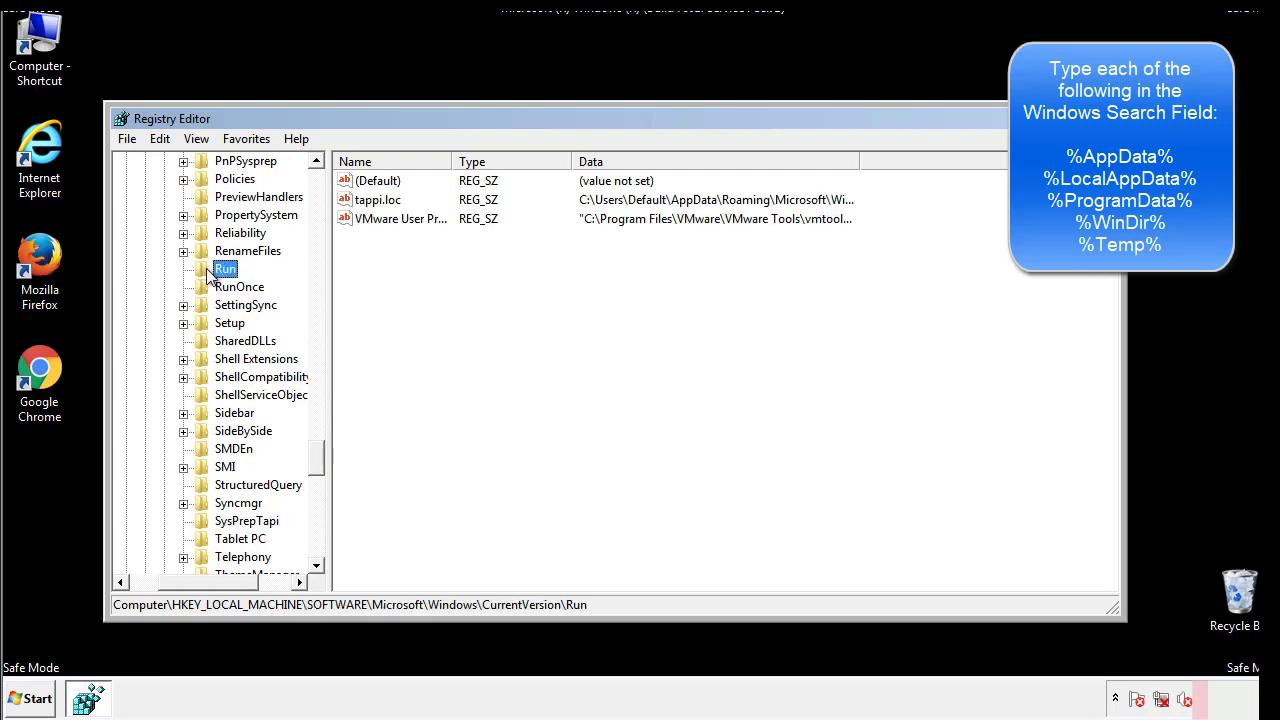
# Delete the tappi.loc startup value from the HKLM Run key
pyautogui.click(378, 204)
pyautogui.rightClick(370, 202)
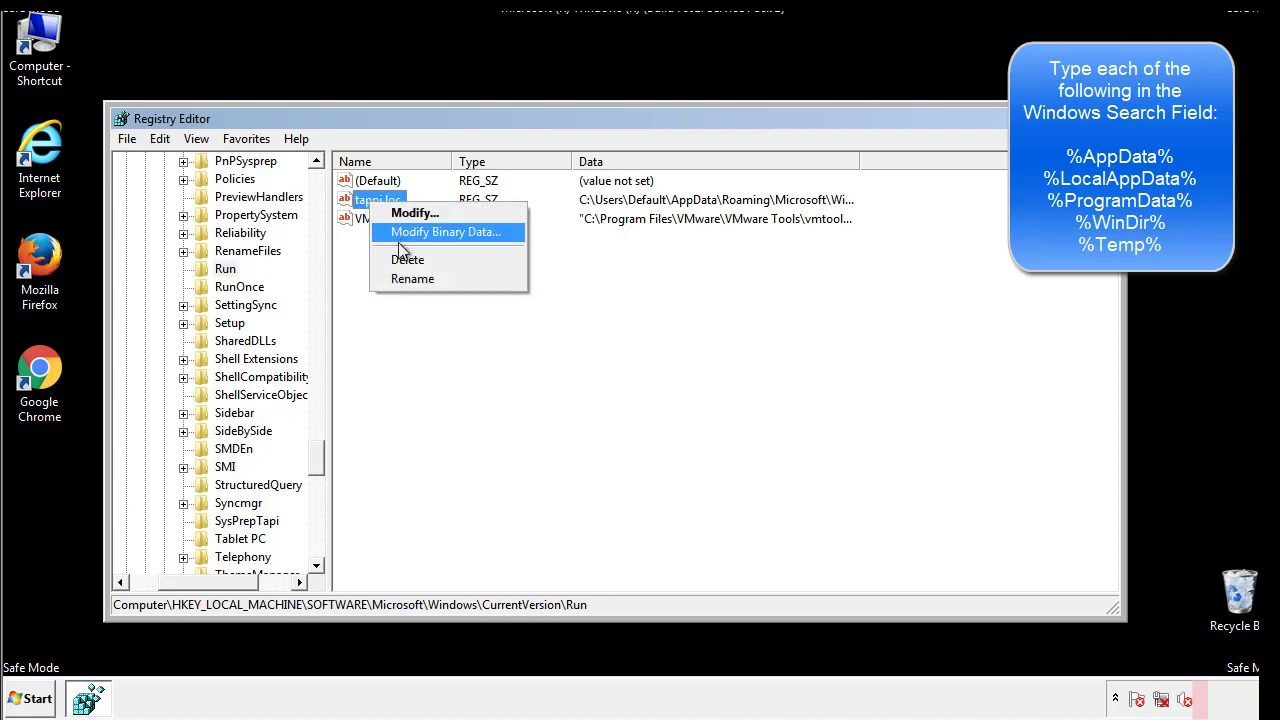
pyautogui.click(401, 259)
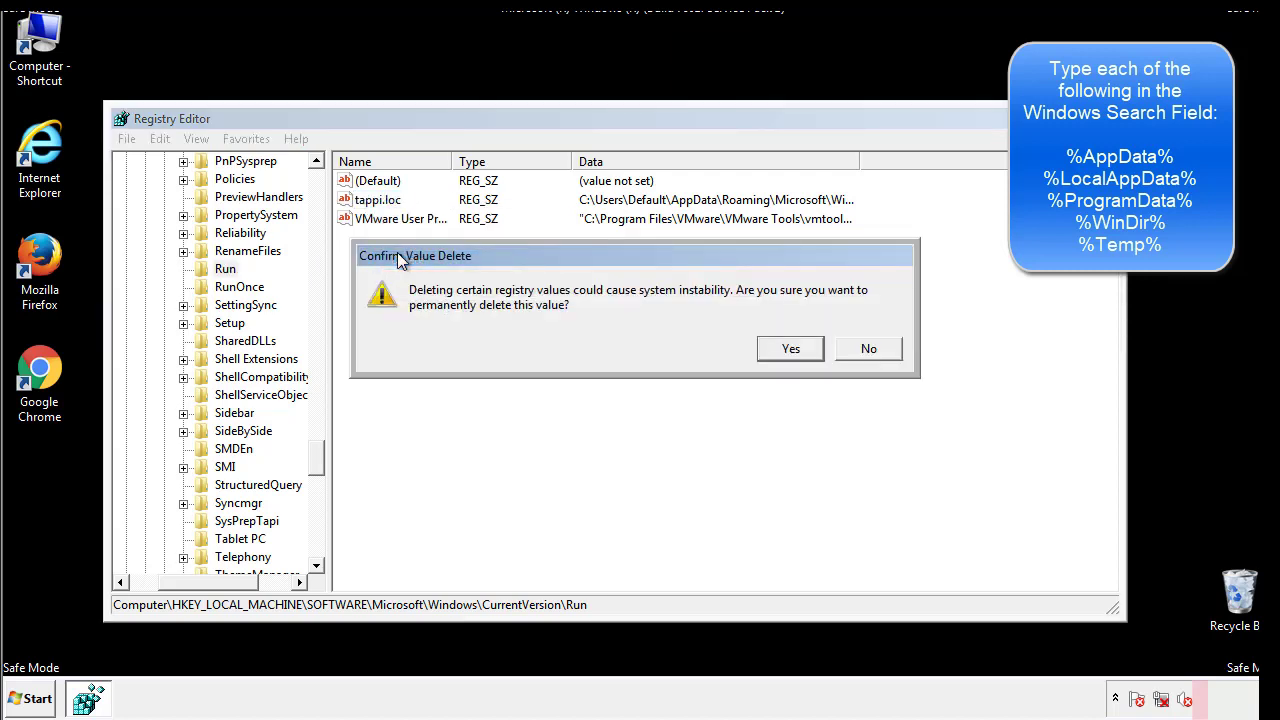
pyautogui.click(786, 349)
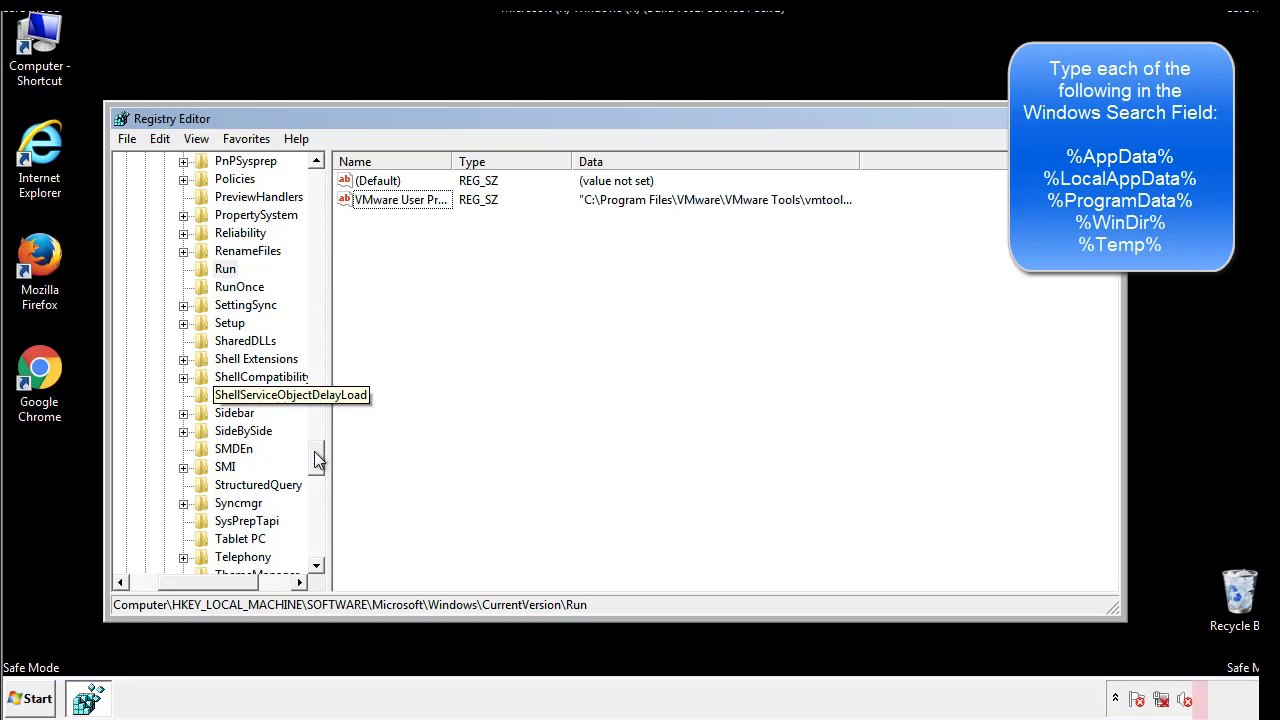
pyautogui.moveTo(315, 451); pyautogui.dragTo(312, 545)
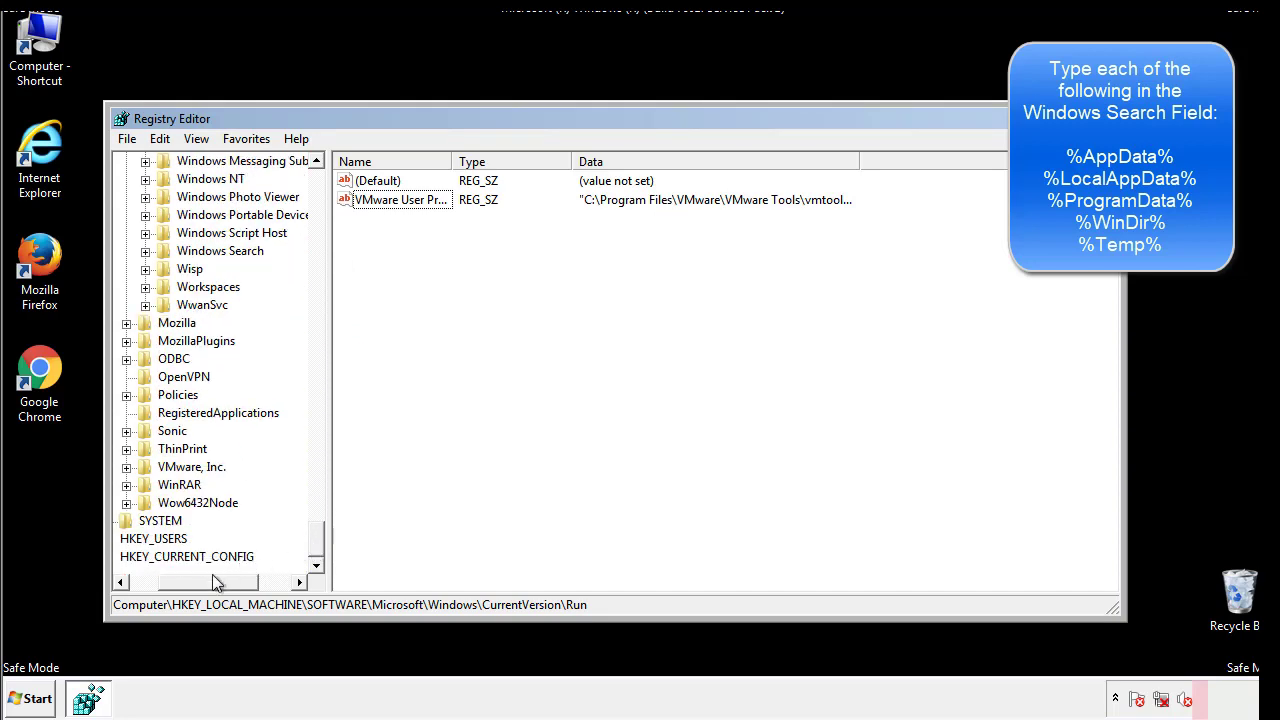
# Collapse HKLM and expand HKEY_CURRENT_USER\Software\Microsoft\Windows\CurrentVersion down to Run
pyautogui.moveTo(212, 578); pyautogui.dragTo(173, 588)
pyautogui.moveTo(316, 540); pyautogui.dragTo(326, 190)
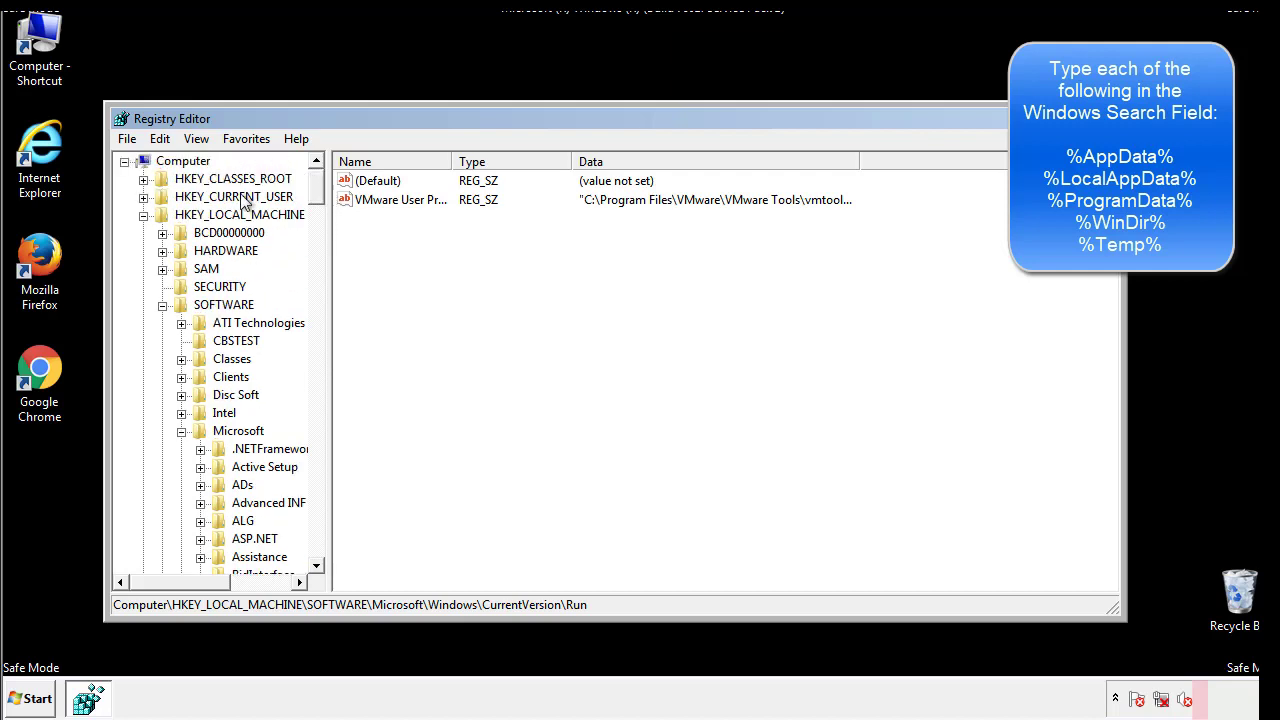
pyautogui.click(143, 215)
pyautogui.click(143, 197)
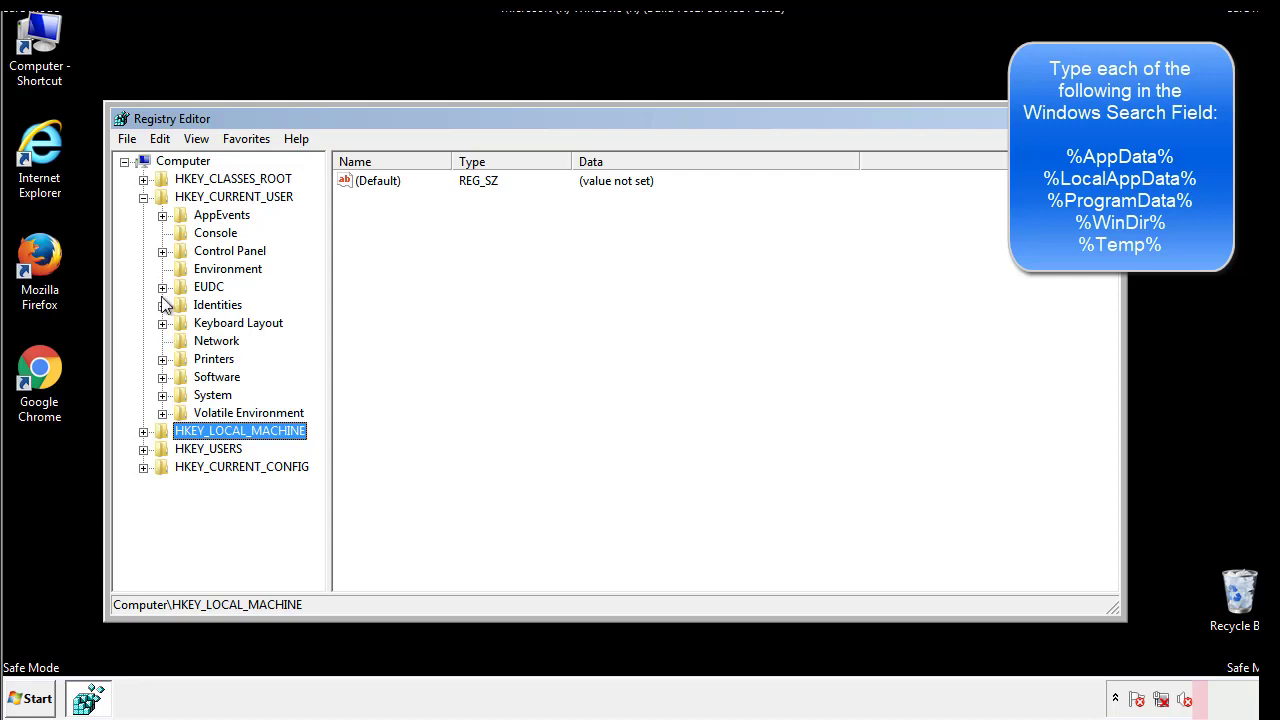
pyautogui.click(162, 377)
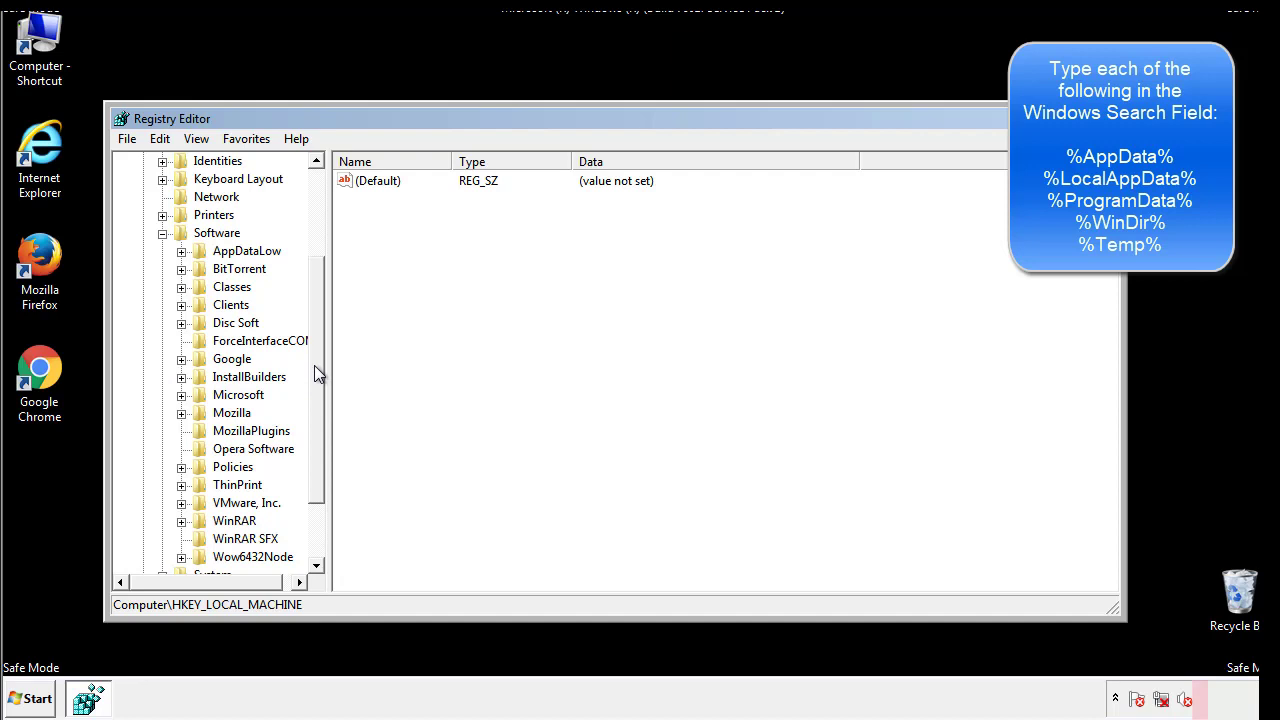
pyautogui.moveTo(314, 365); pyautogui.dragTo(315, 385)
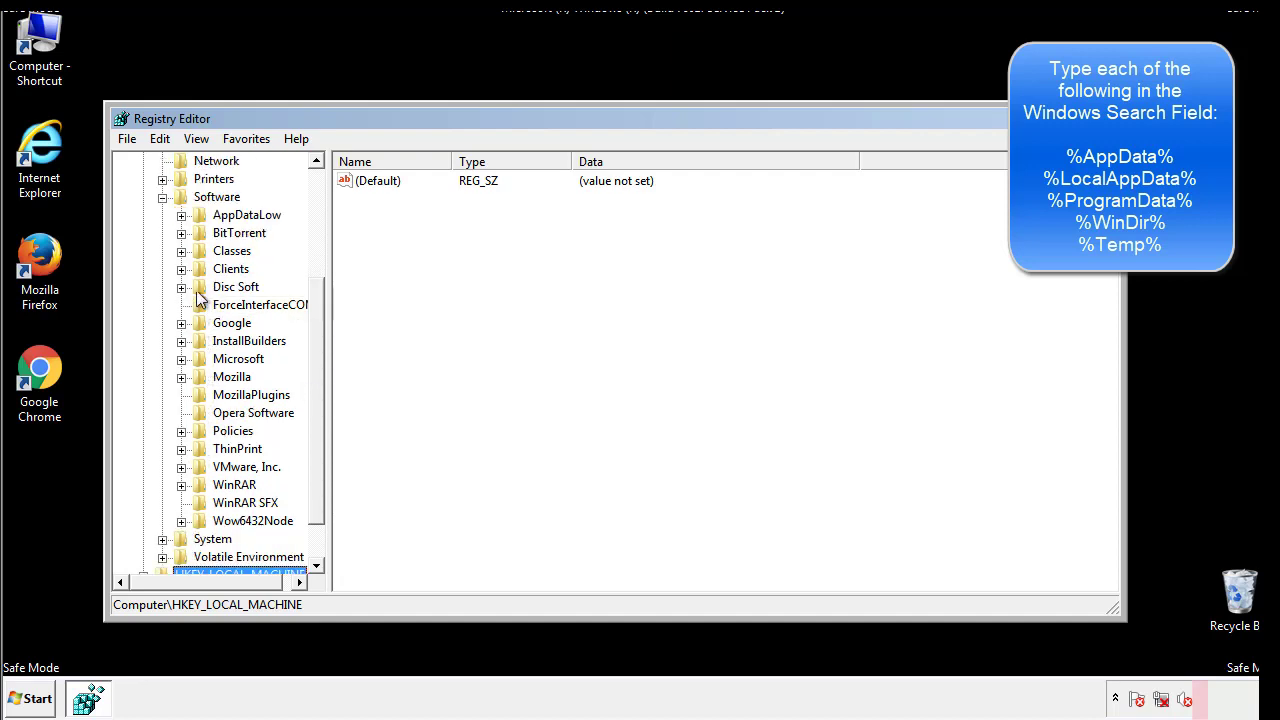
pyautogui.click(181, 360)
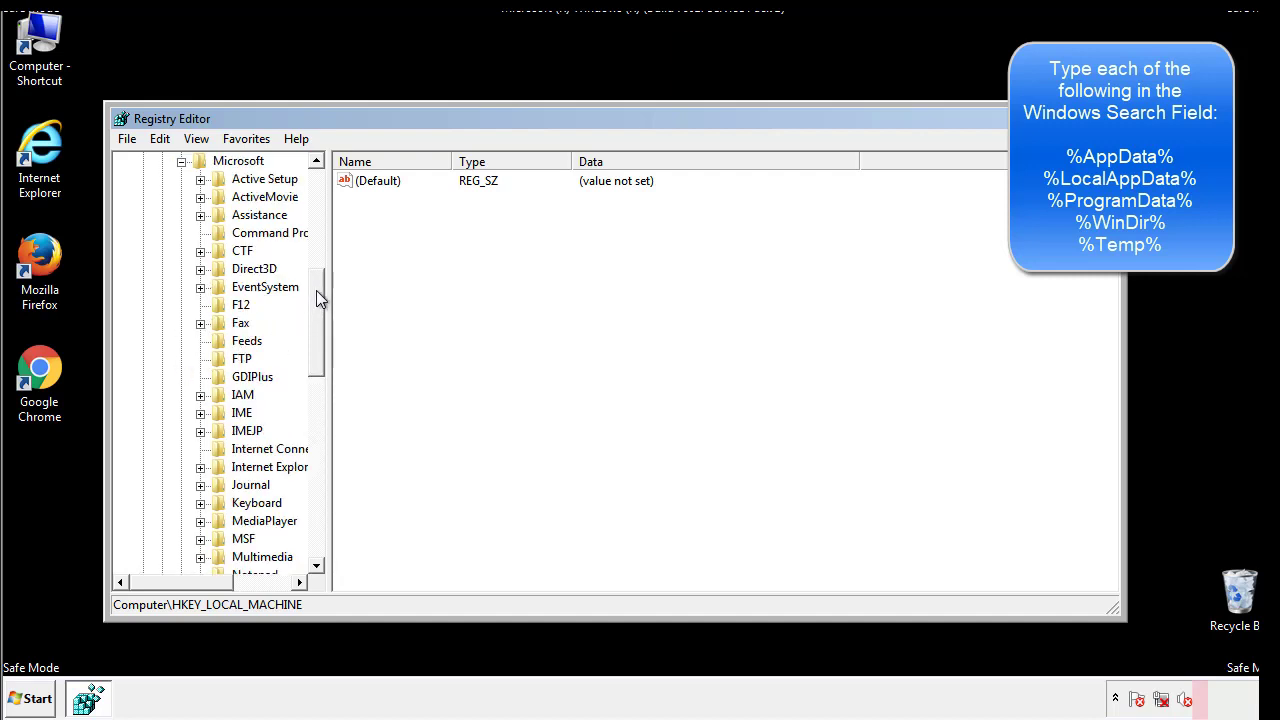
pyautogui.moveTo(316, 290); pyautogui.dragTo(315, 416)
pyautogui.click(200, 341)
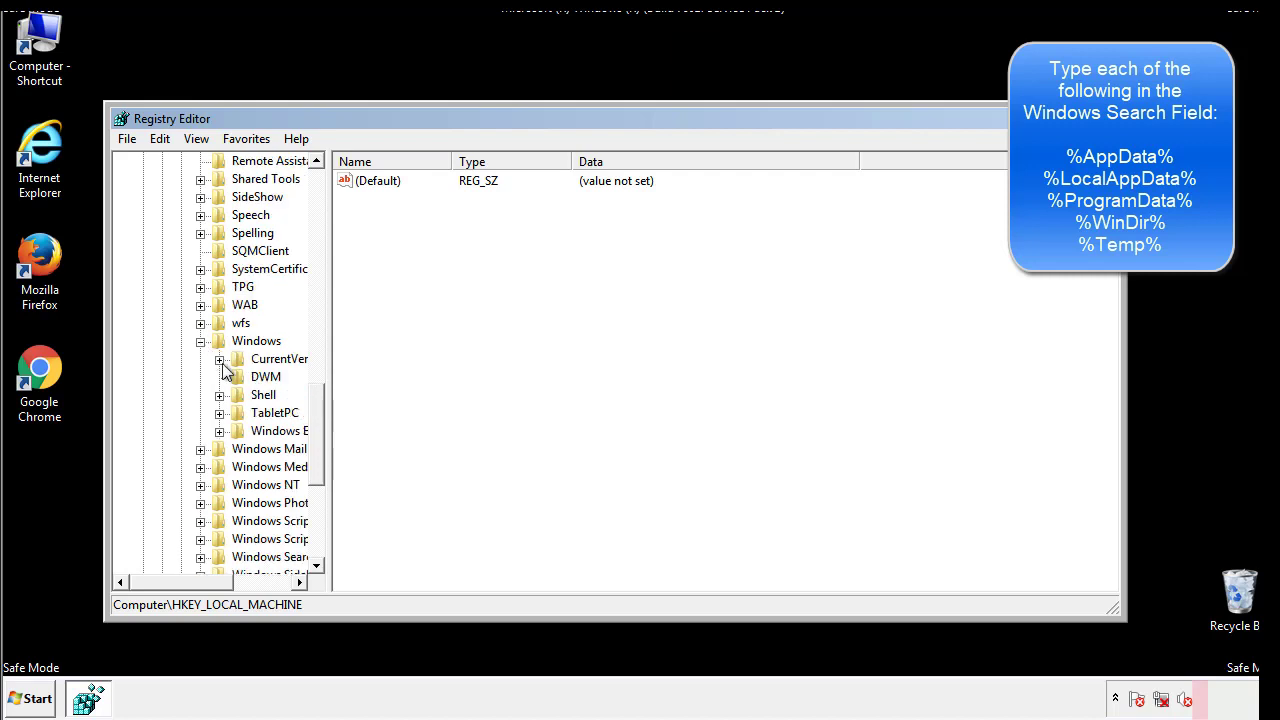
pyautogui.click(220, 360)
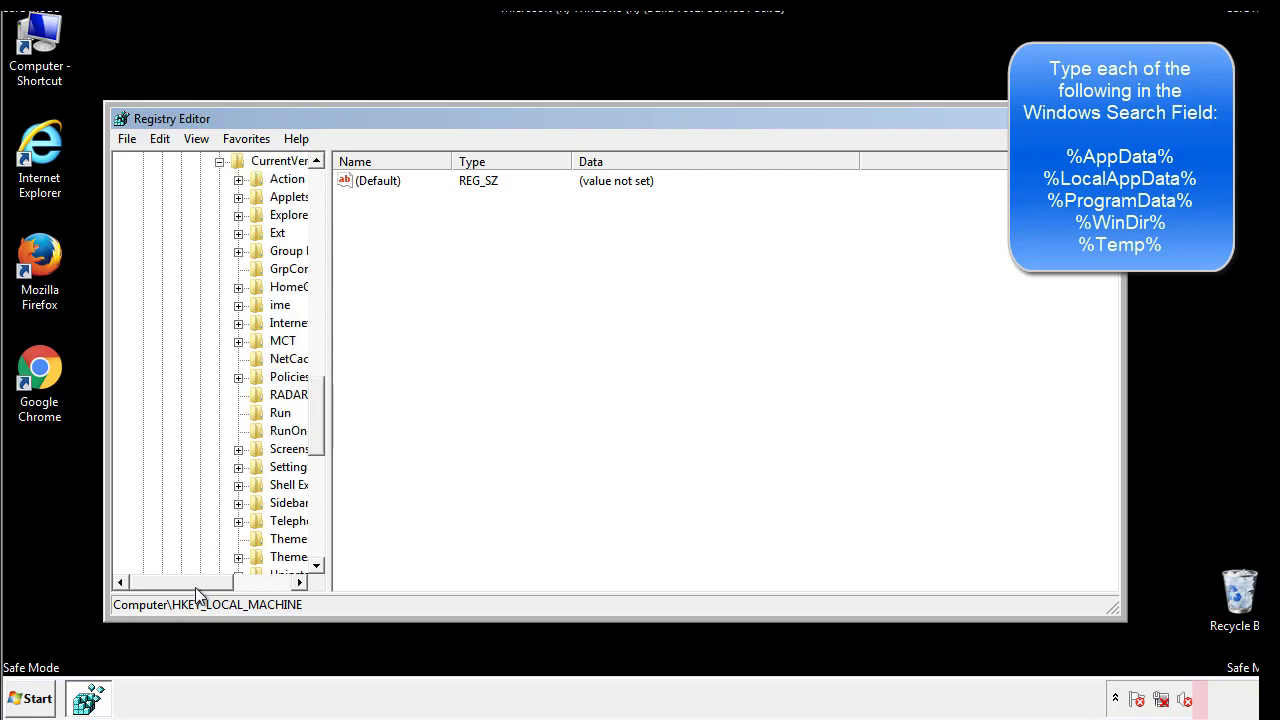
pyautogui.moveTo(195, 587); pyautogui.dragTo(227, 584)
pyautogui.click(220, 411)
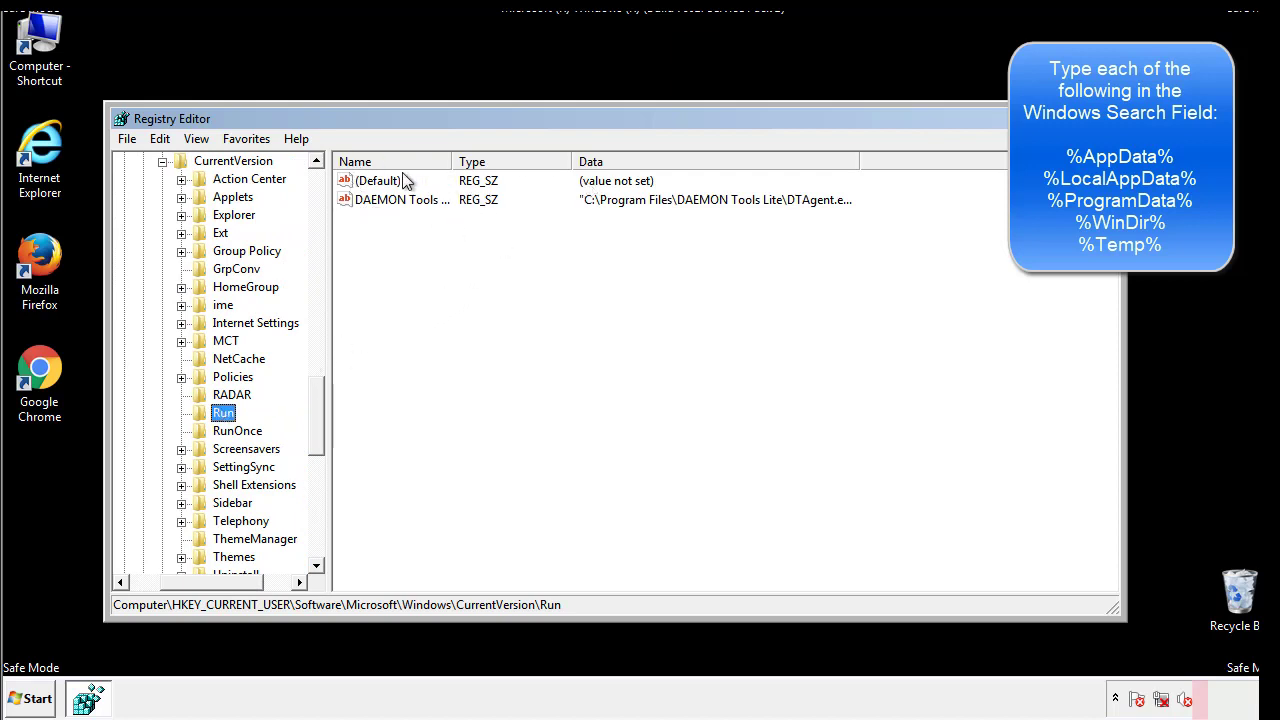
# Inspect the current user's Run values, only DAEMON Tools, then collapse back to the Windows key
pyautogui.click(585, 238)
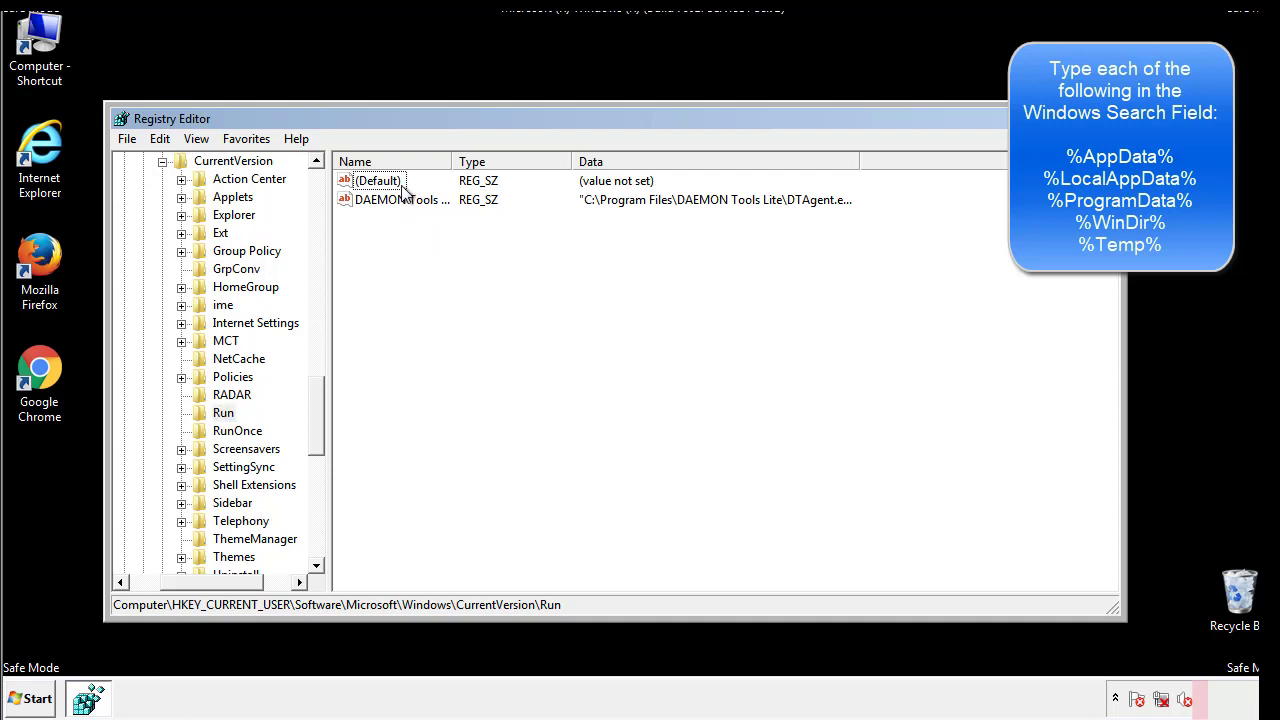
pyautogui.moveTo(372, 293); pyautogui.dragTo(406, 227)
pyautogui.moveTo(212, 579); pyautogui.dragTo(180, 581)
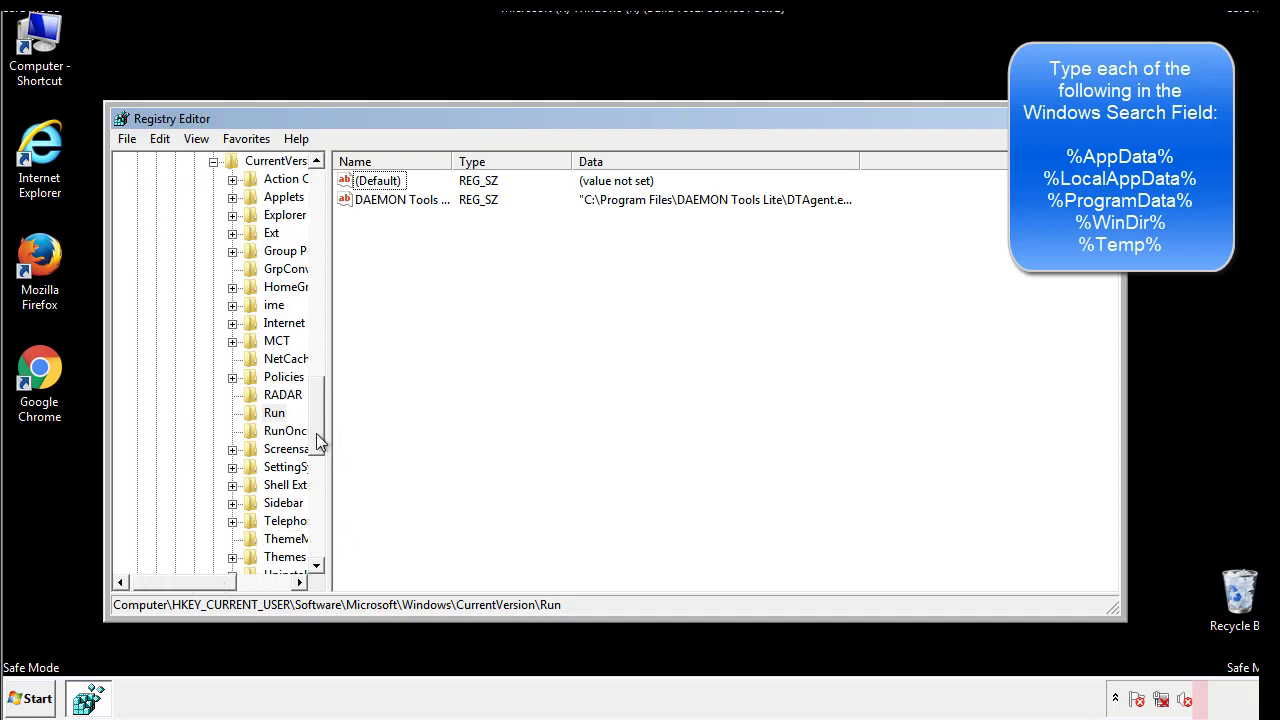
pyautogui.moveTo(319, 440); pyautogui.dragTo(319, 385)
pyautogui.click(196, 467)
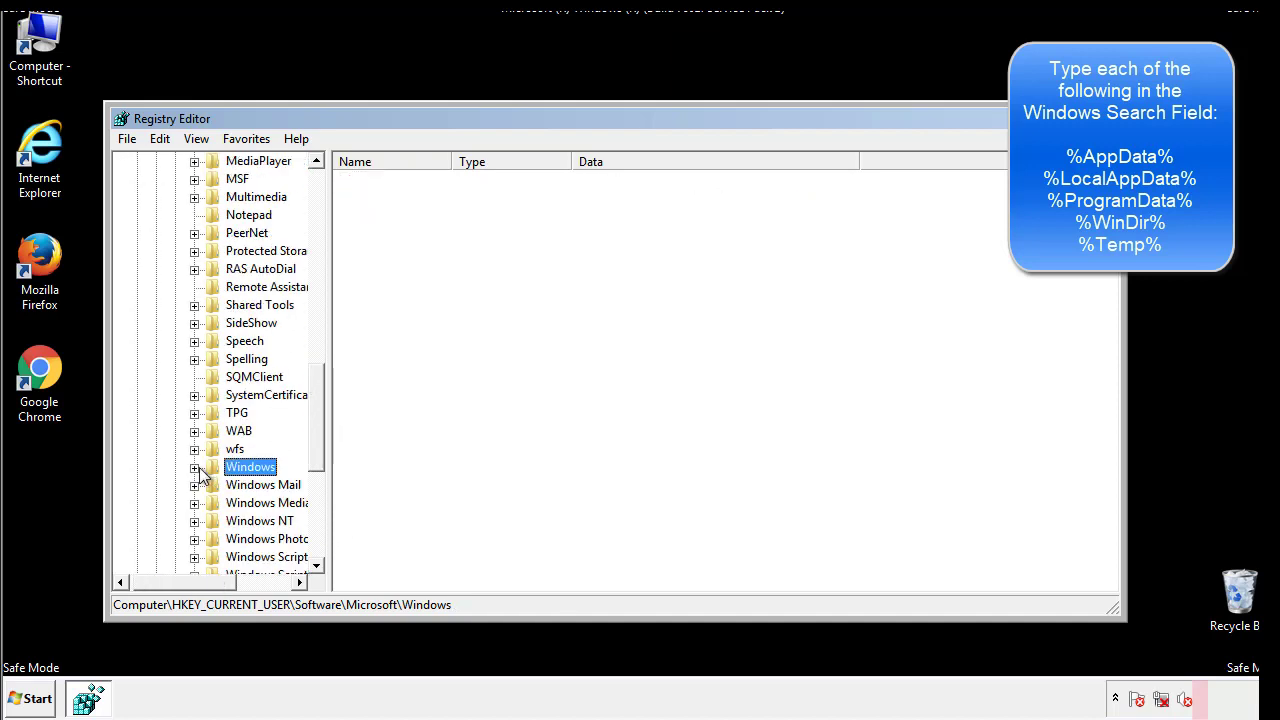
pyautogui.moveTo(321, 446); pyautogui.dragTo(322, 223)
# Search the registry for %temp% using Edit > Find
pyautogui.click(173, 141)
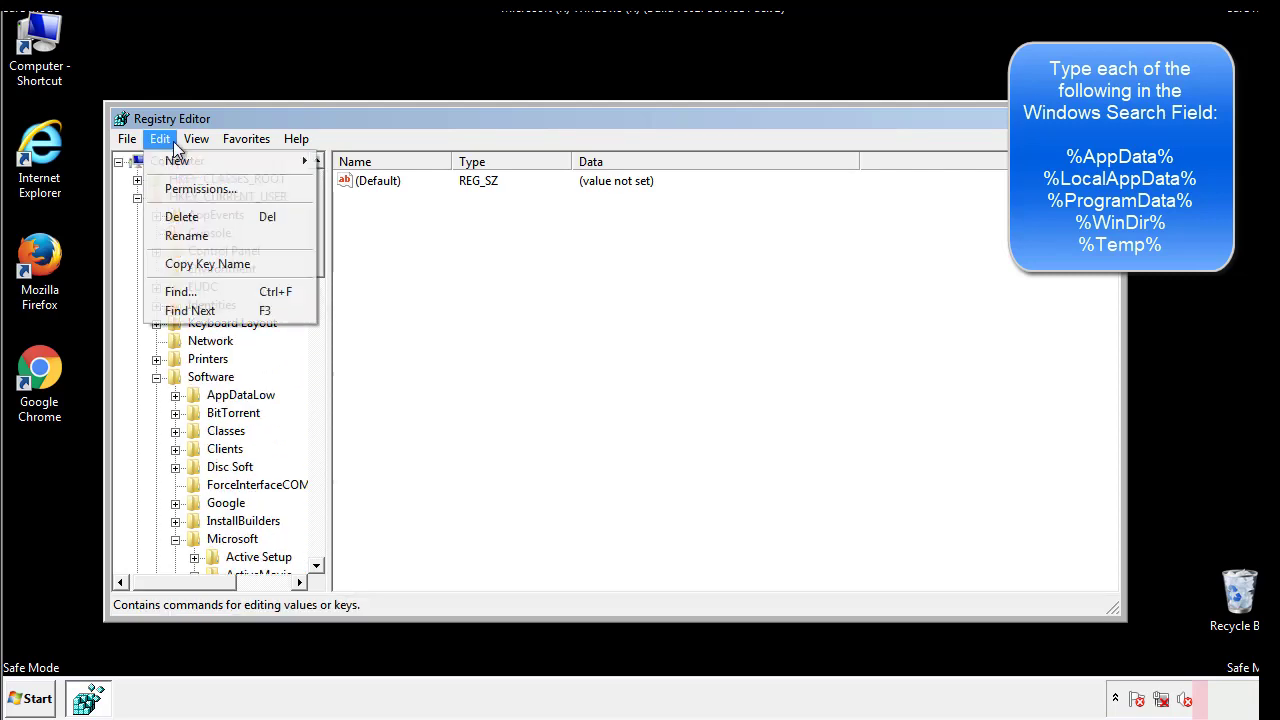
pyautogui.click(183, 291)
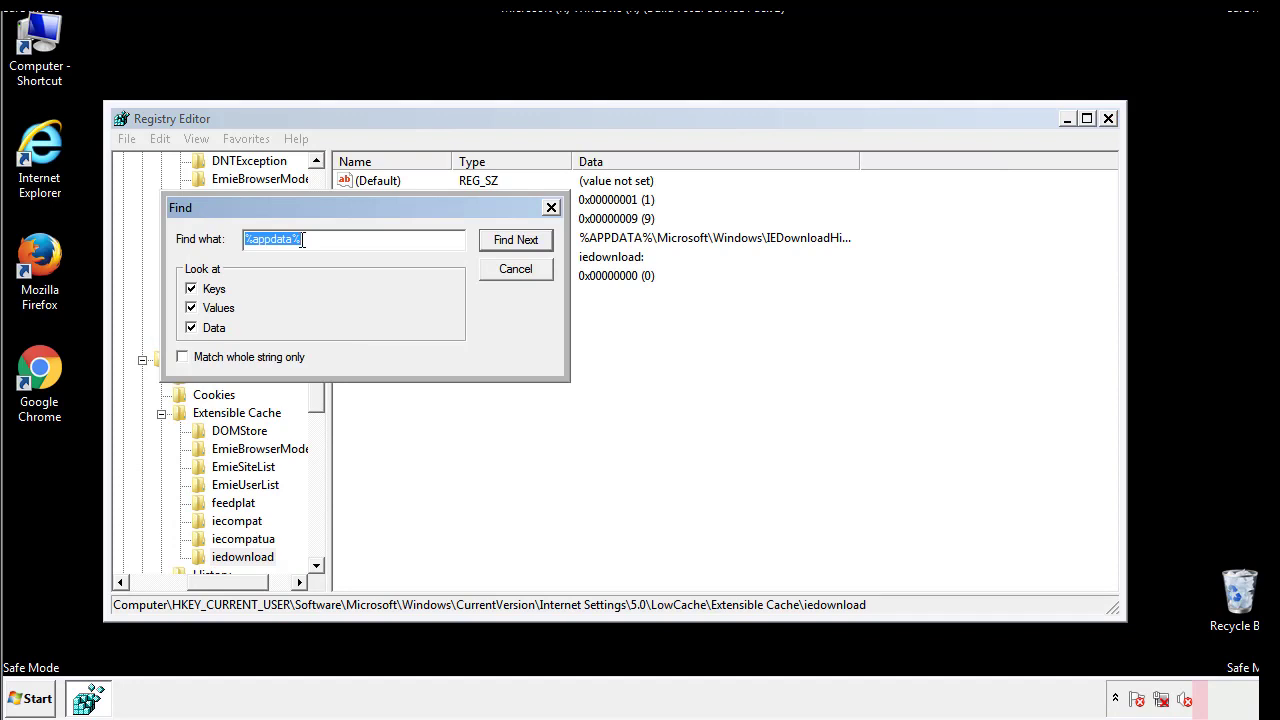
pyautogui.write('%temp%')
pyautogui.press('Return')
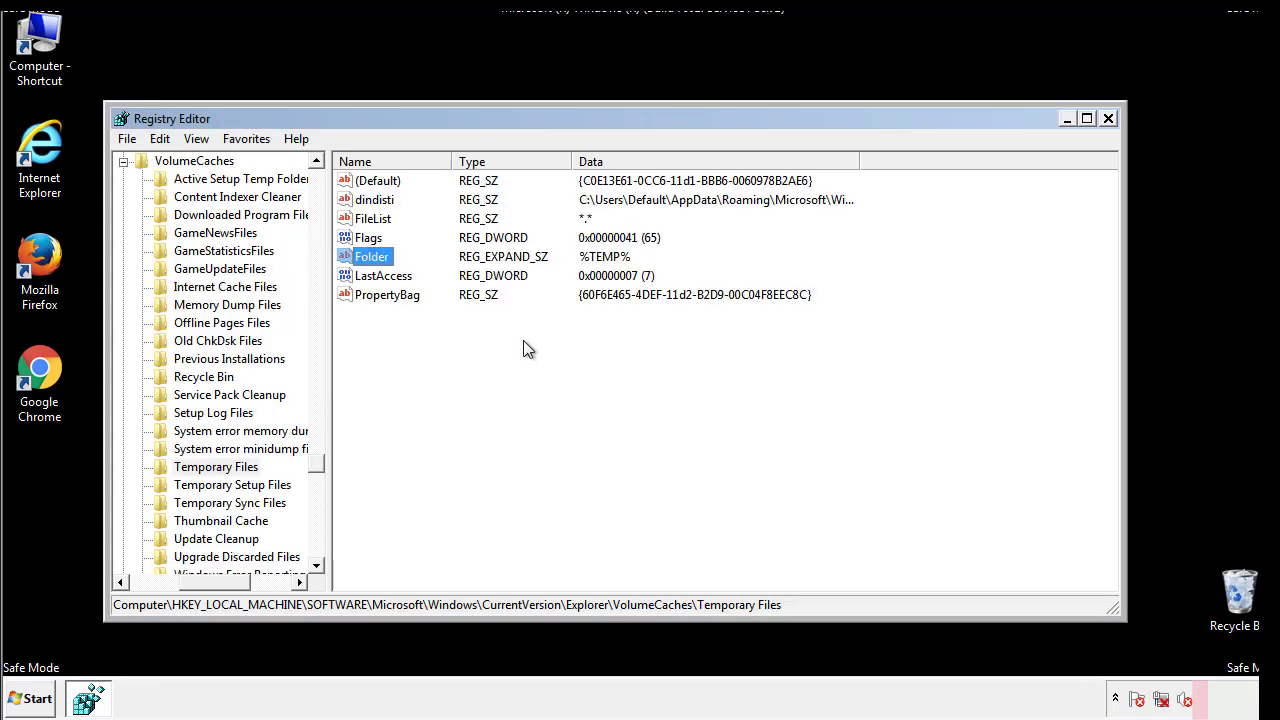
# Delete all Temporary Files values from dindisti to PropertyBag, then close Registry Editor
pyautogui.moveTo(410, 320); pyautogui.dragTo(361, 180)
pyautogui.rightClick(361, 180)
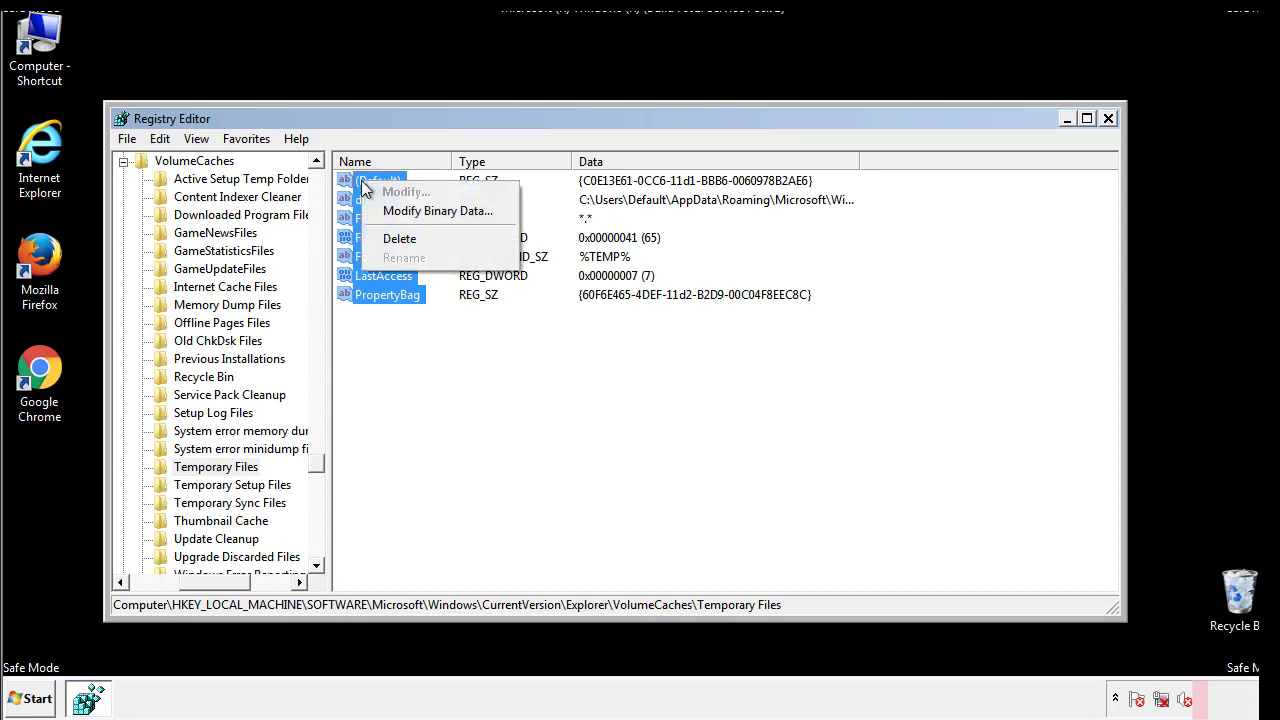
pyautogui.click(390, 238)
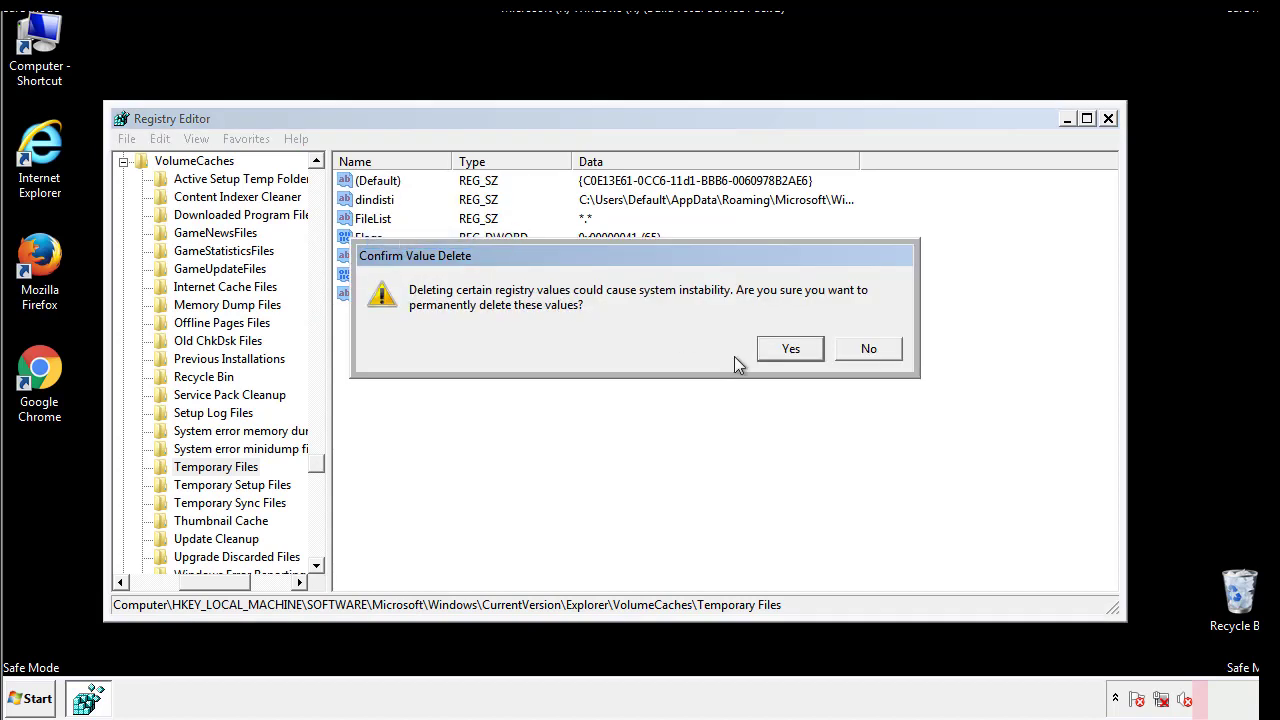
pyautogui.click(818, 351)
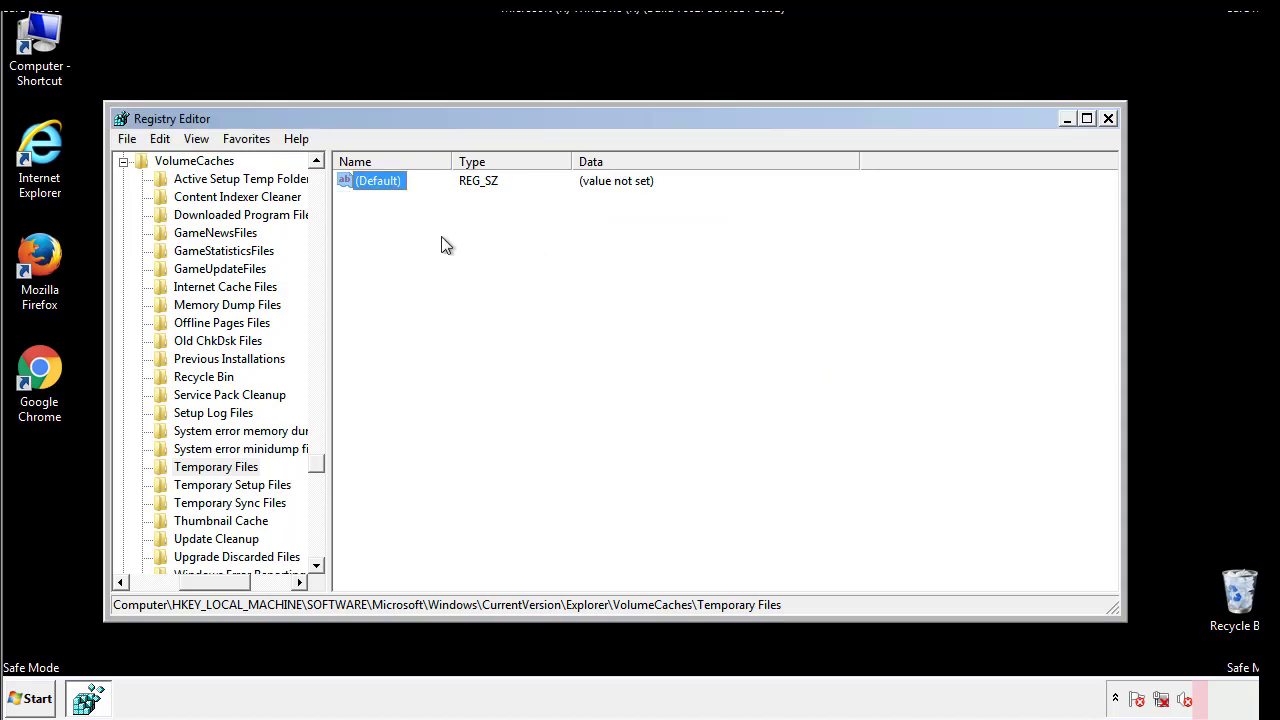
pyautogui.click(444, 246)
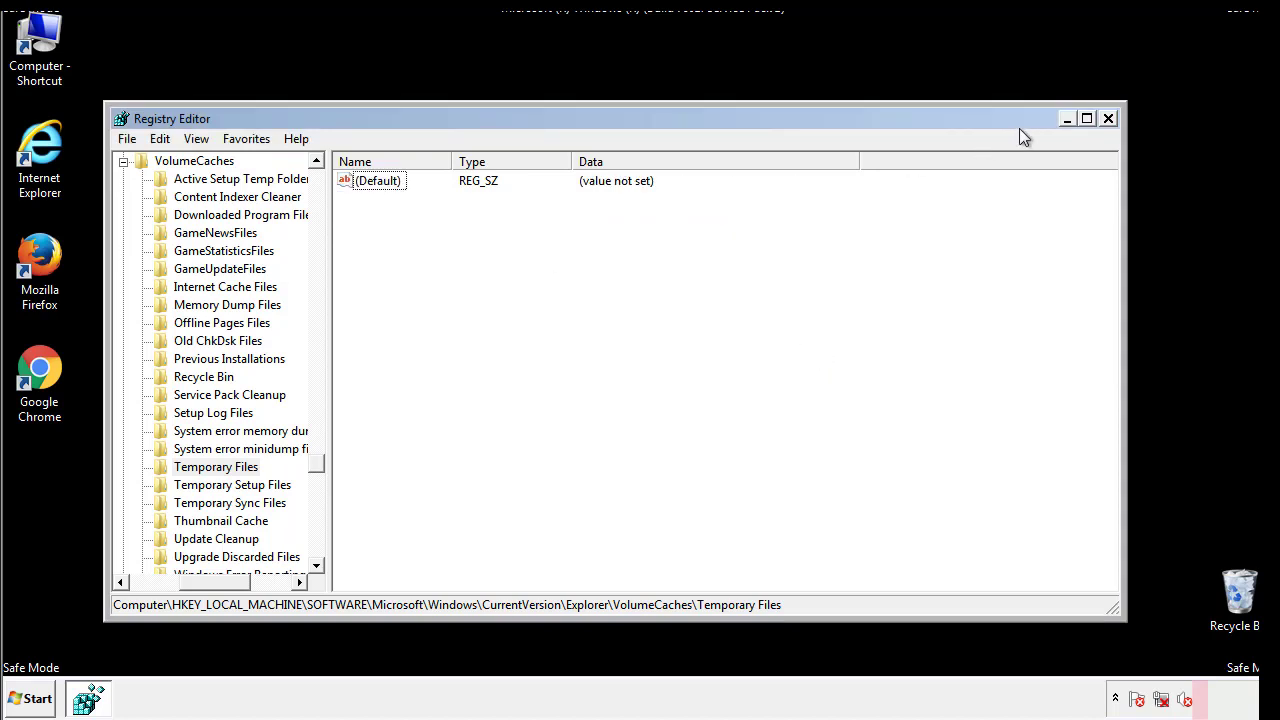
pyautogui.click(1110, 120)
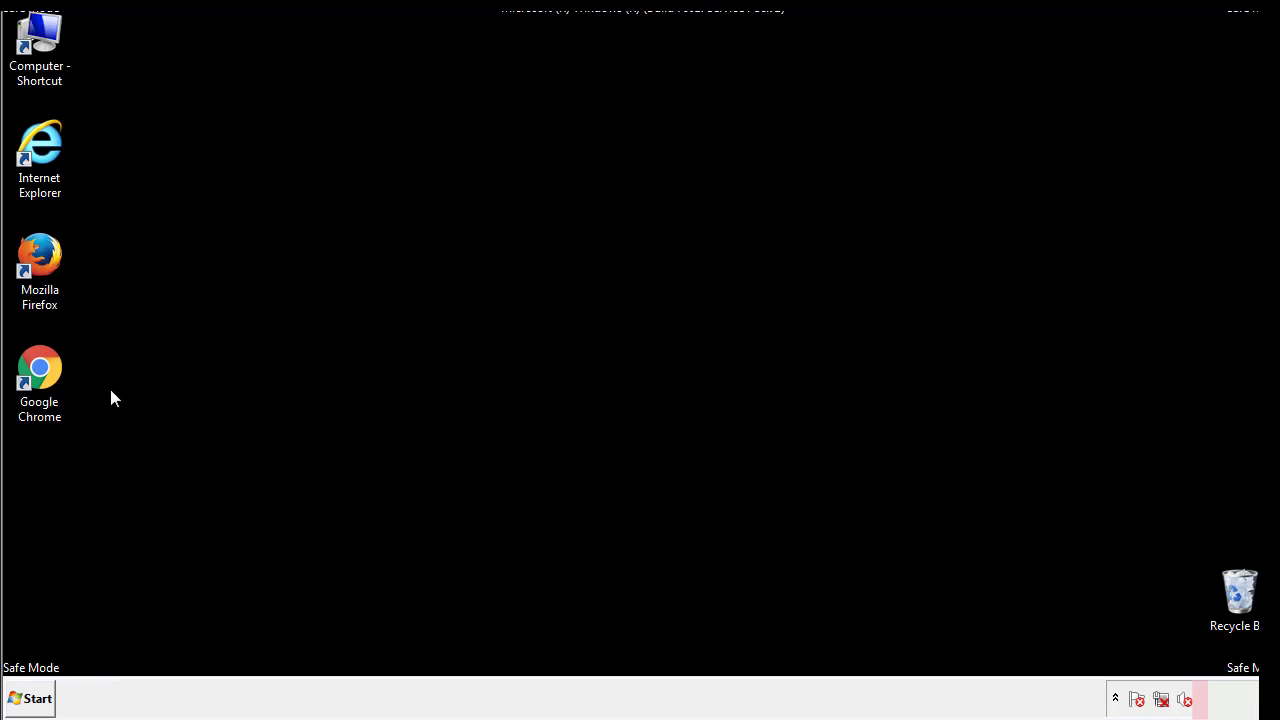
# Launch System Configuration by searching for msconfig from the Start menu
pyautogui.click(29, 703)
pyautogui.click(70, 654)
pyautogui.write('ms')
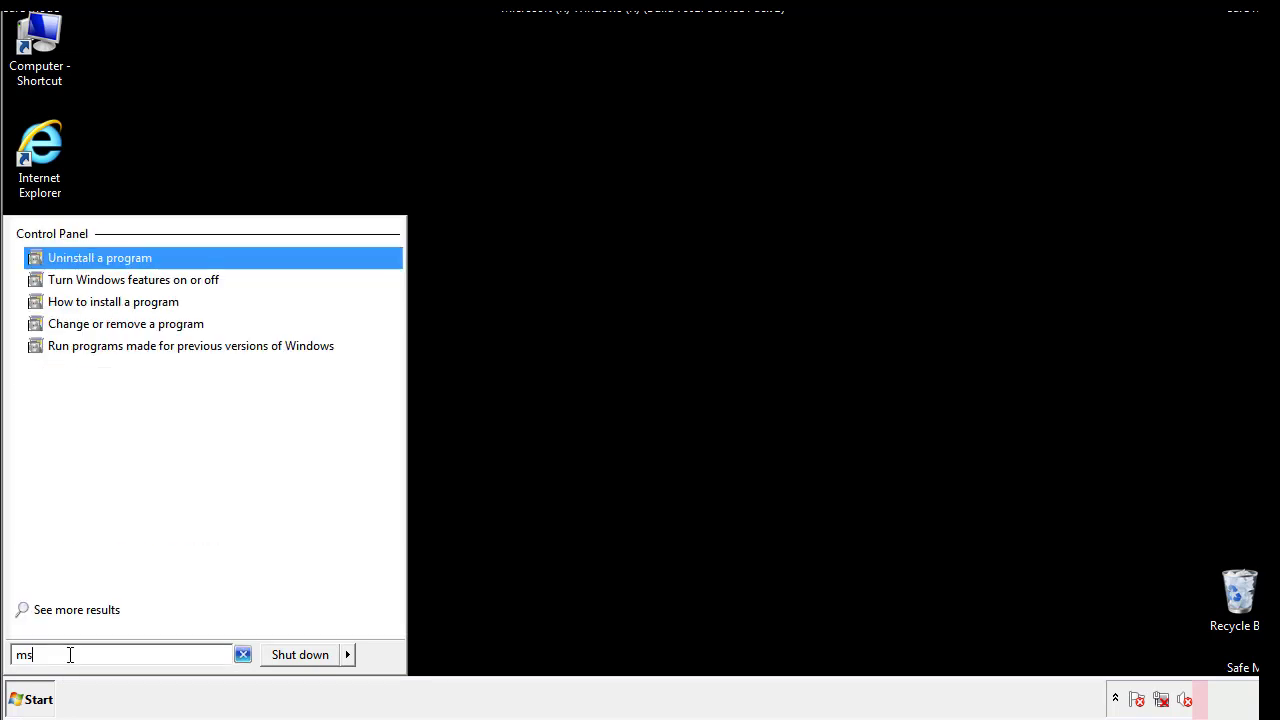
pyautogui.write('config')
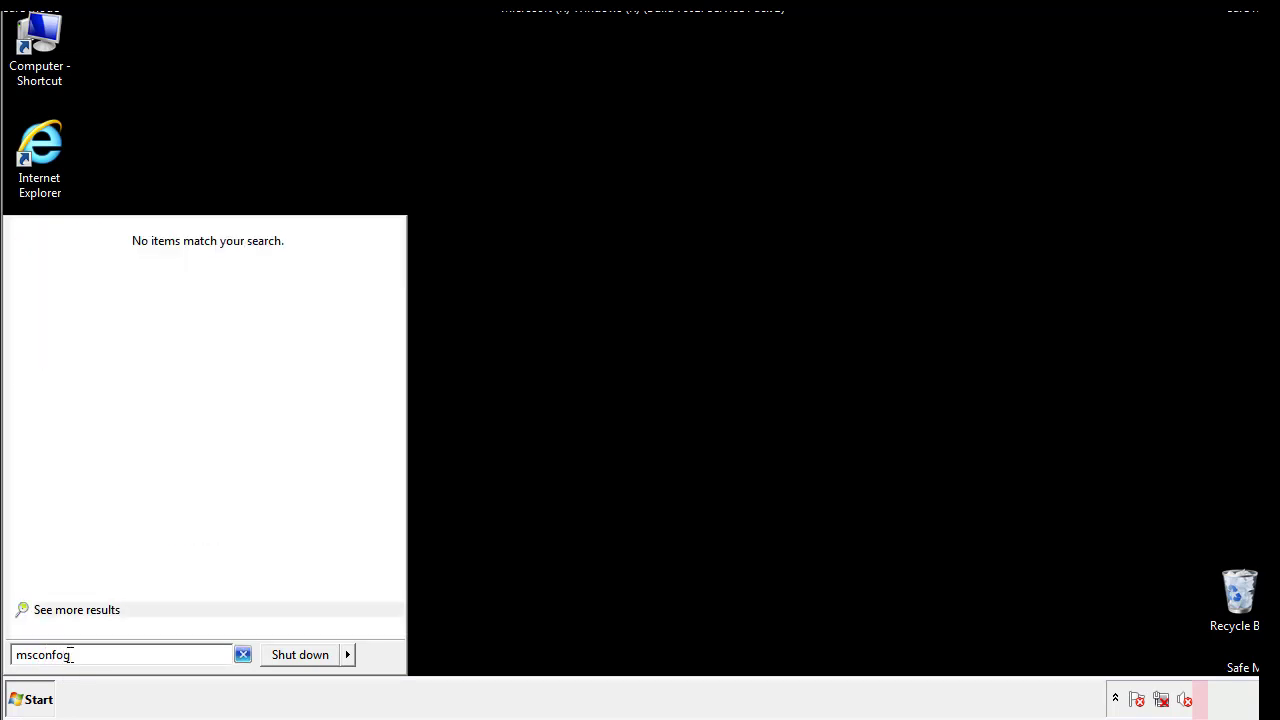
pyautogui.press('Return')
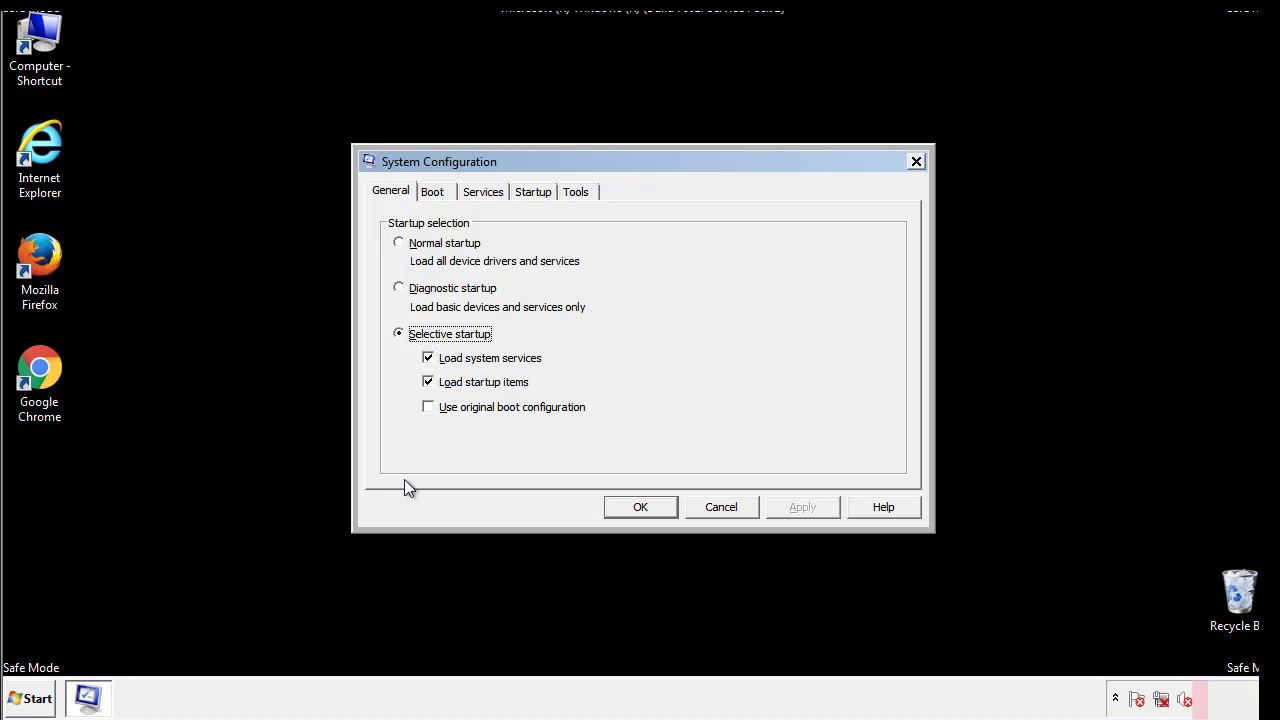
# Uncheck Safe boot on the Boot tab, apply and confirm, then choose Restart
pyautogui.click(432, 191)
pyautogui.click(402, 384)
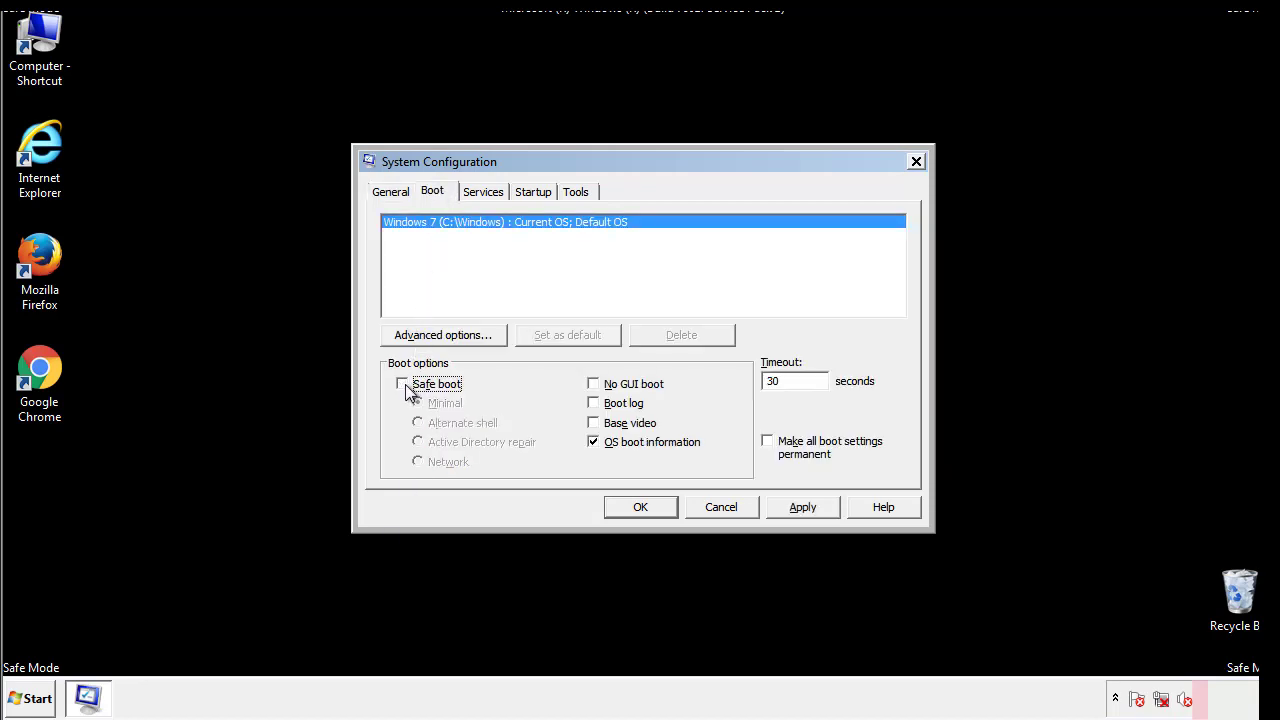
pyautogui.click(805, 508)
pyautogui.click(665, 508)
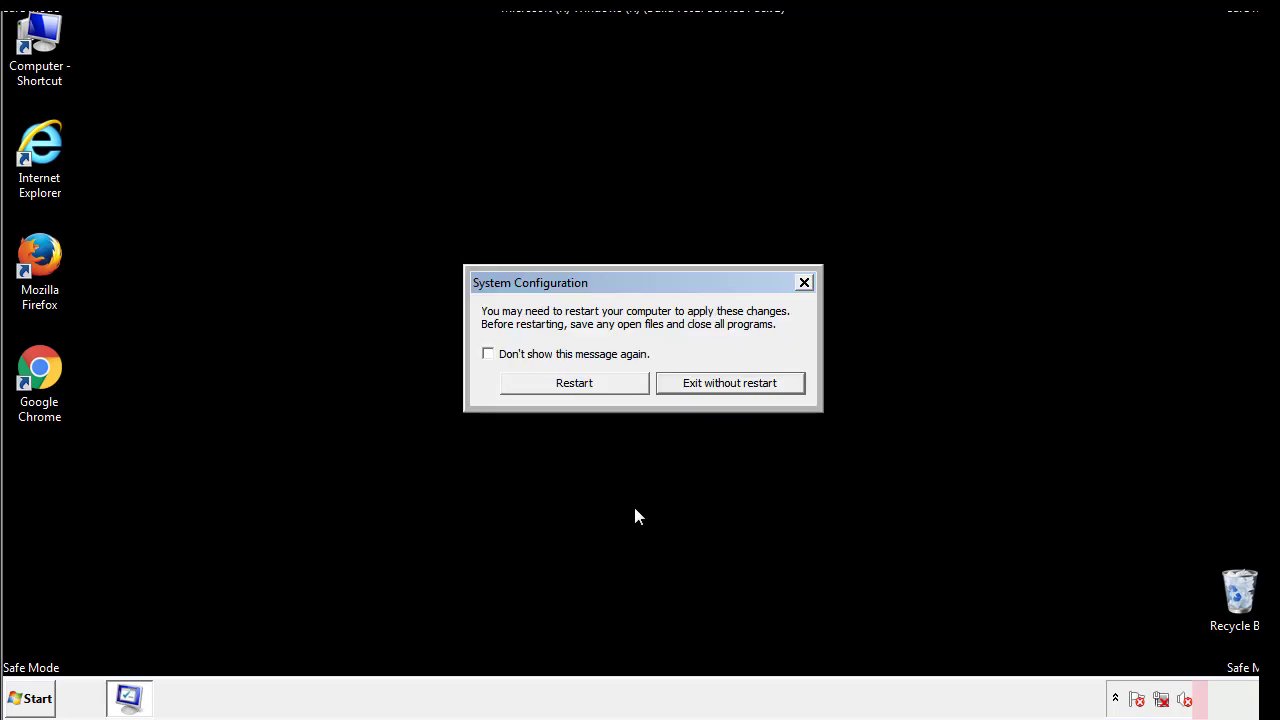
pyautogui.click(592, 390)
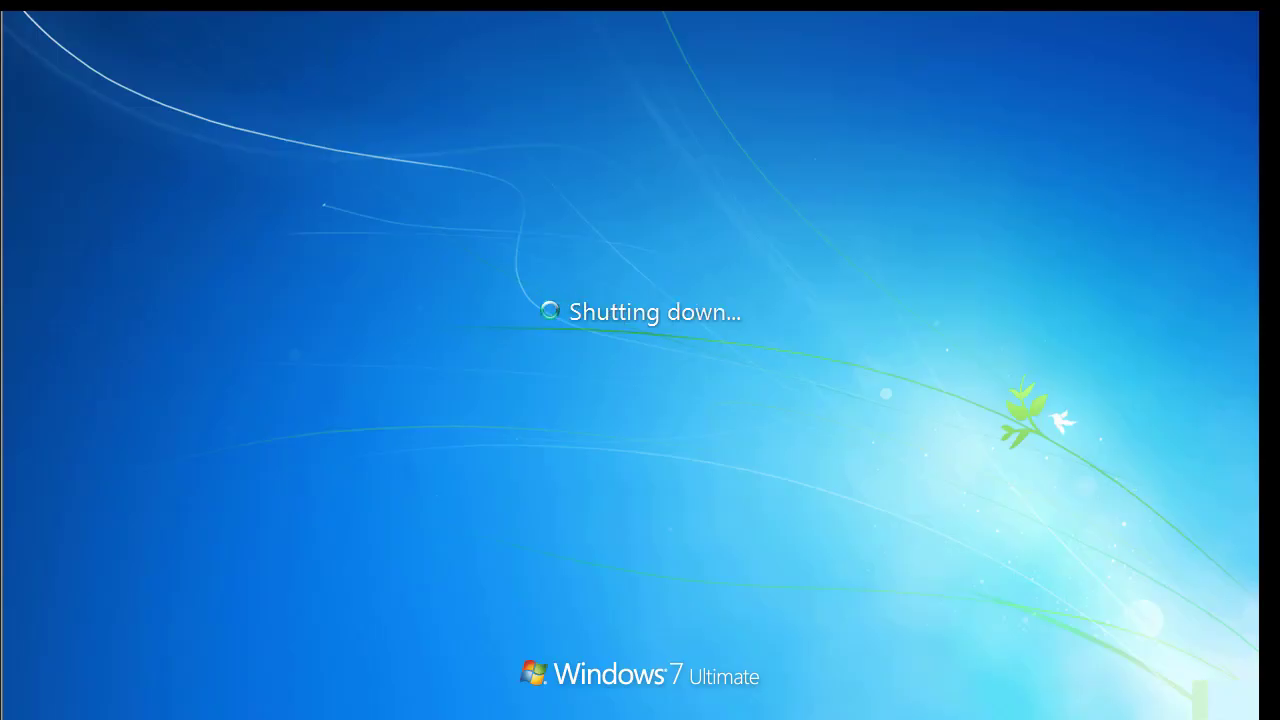